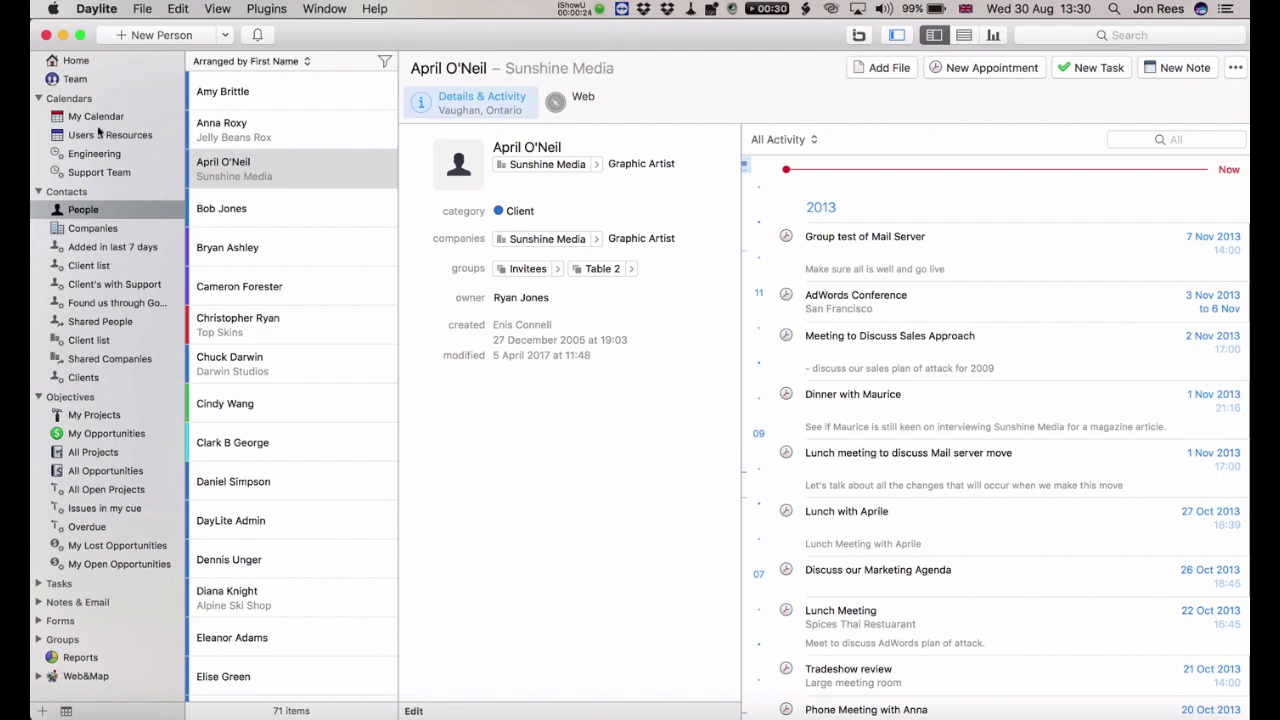
# Select the Sunshine Media graphic artist in the people list and check the list's sort options, keeping the first-name order.
pyautogui.scroll(-1, 99, 132)
pyautogui.click(268, 166)
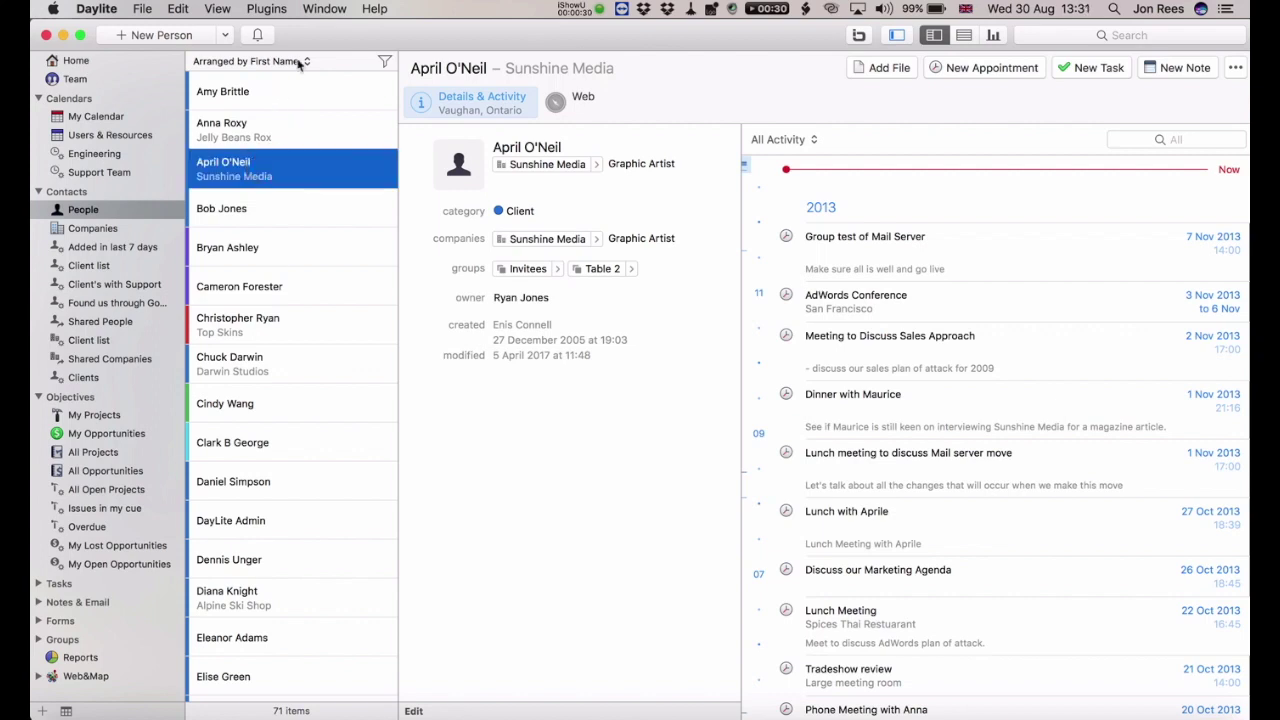
pyautogui.click(298, 62)
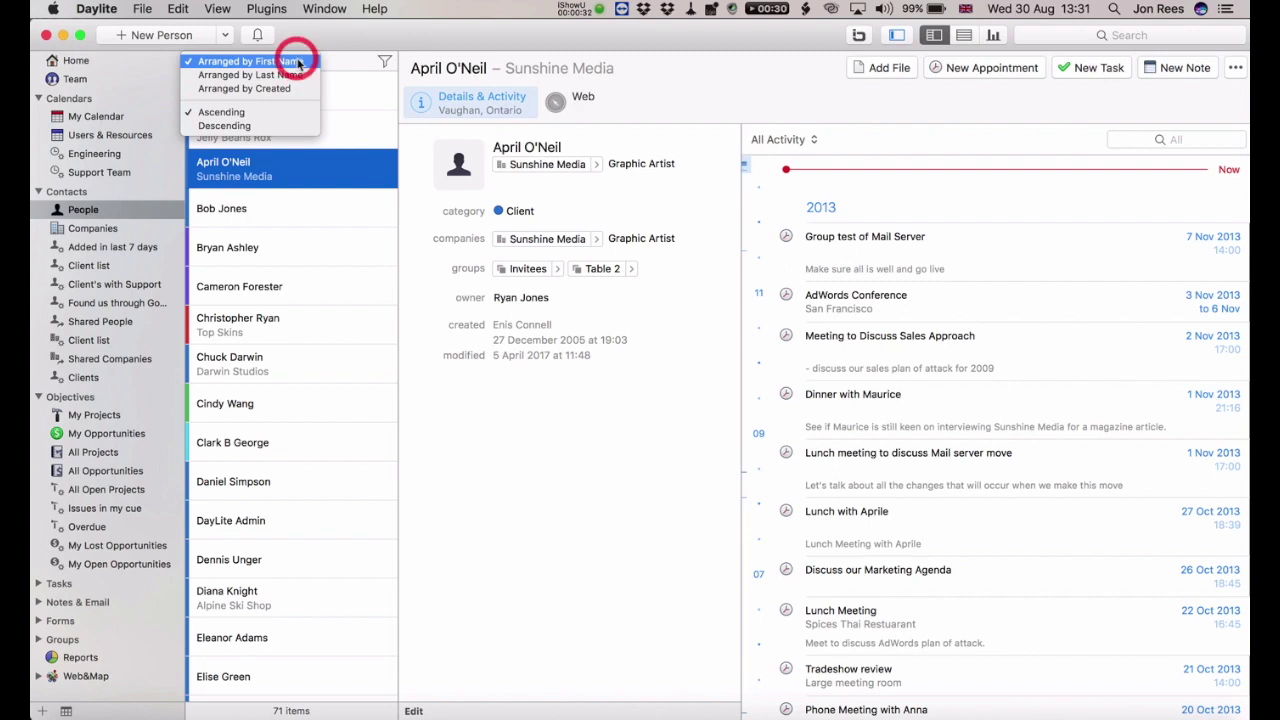
pyautogui.click(298, 63)
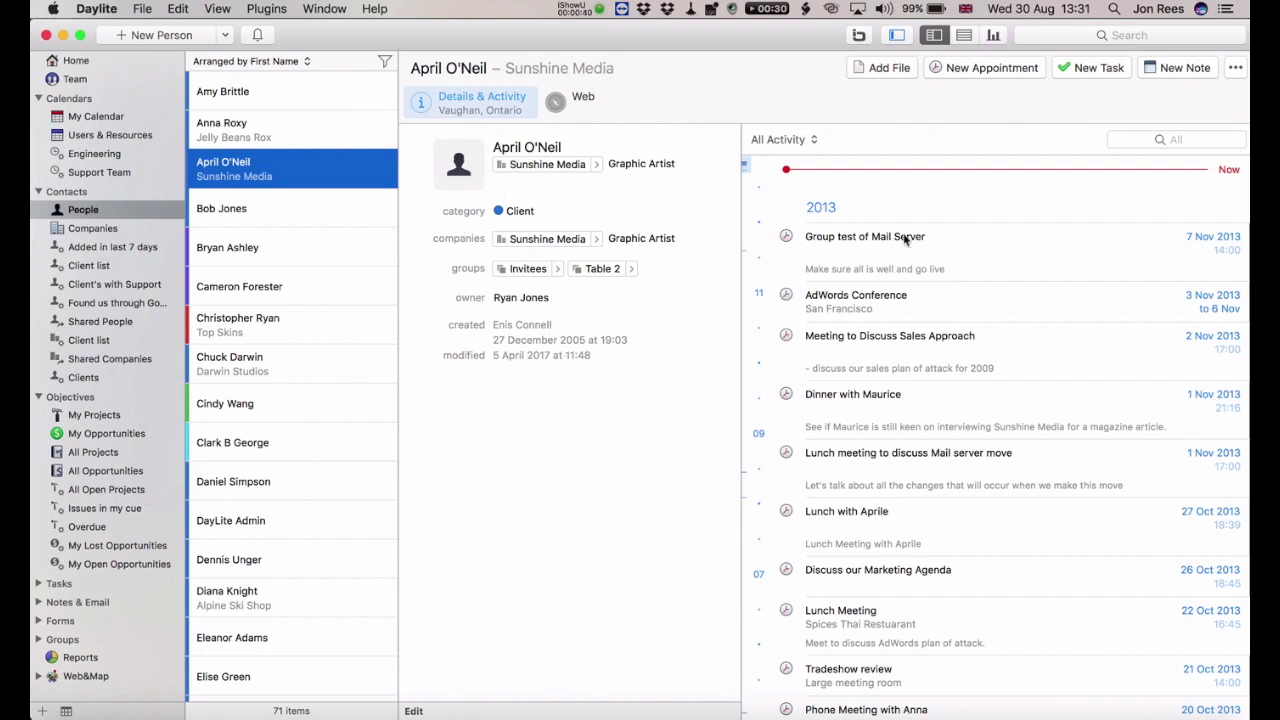
# Check which item types the selected contact's activity timeline can be filtered by.
pyautogui.scroll(2, 849, 194)
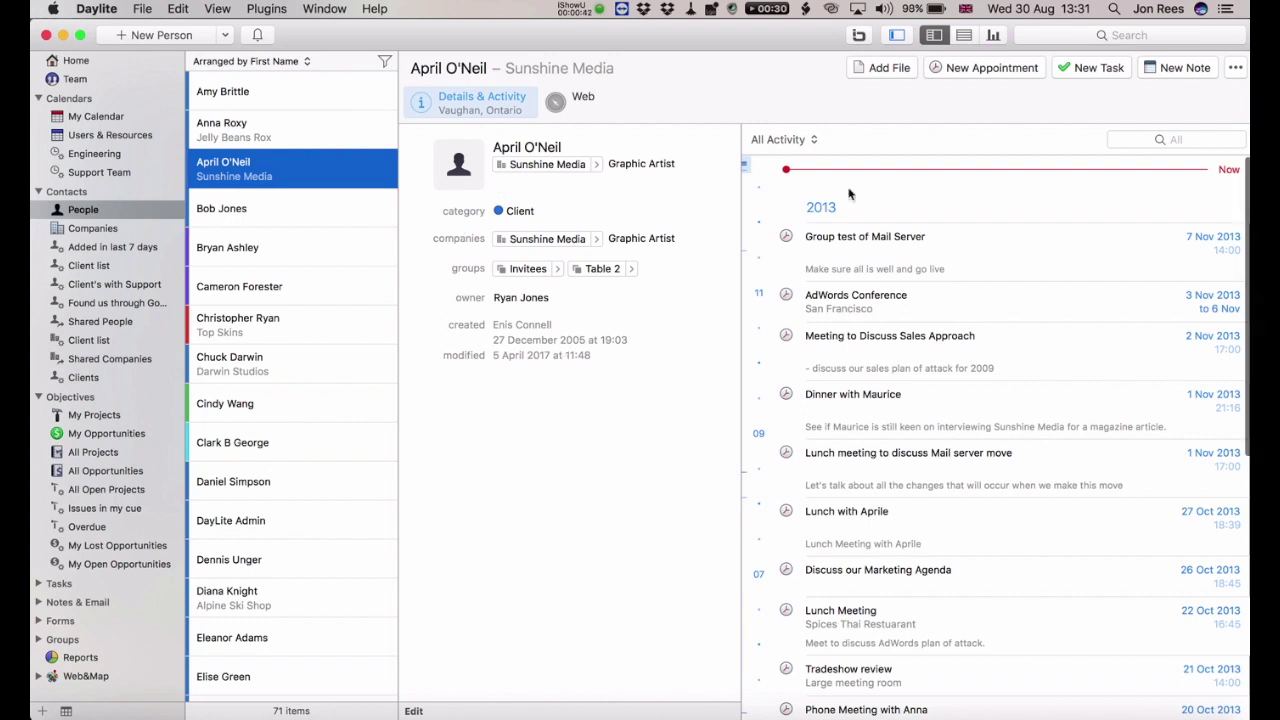
pyautogui.click(795, 142)
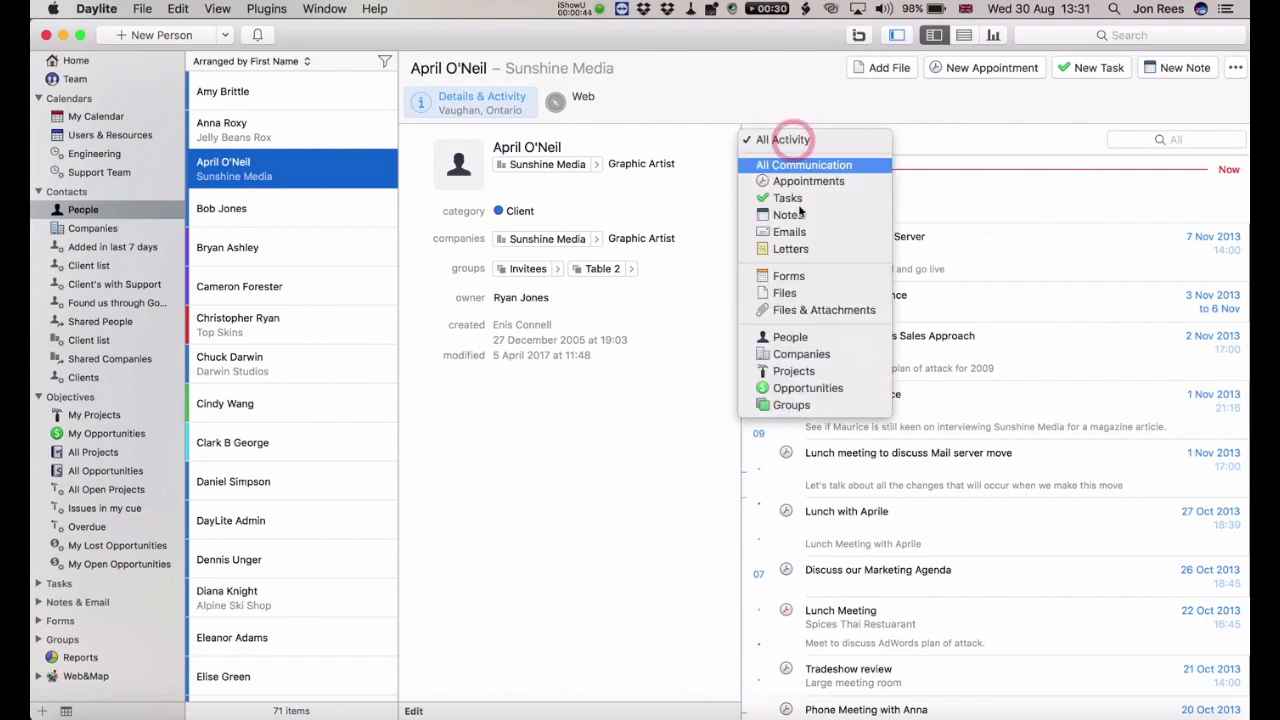
pyautogui.click(750, 67)
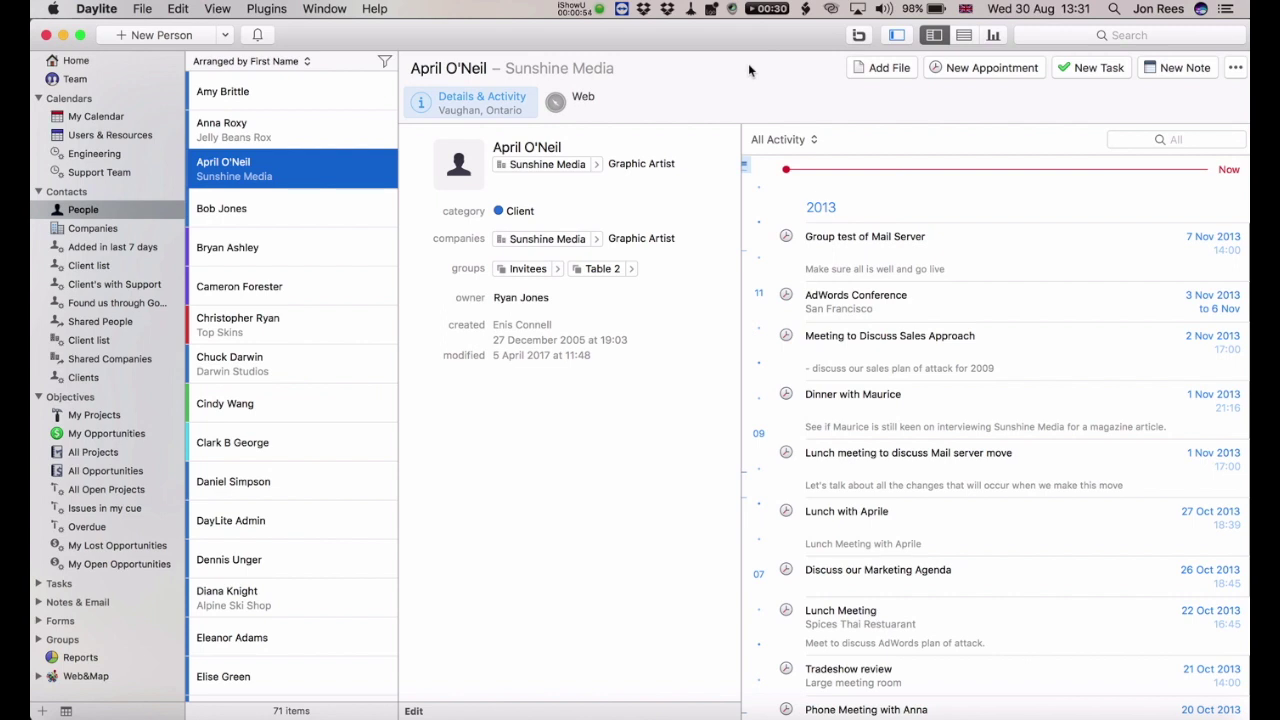
# Hide the source sidebar and show it again.
pyautogui.click(897, 38)
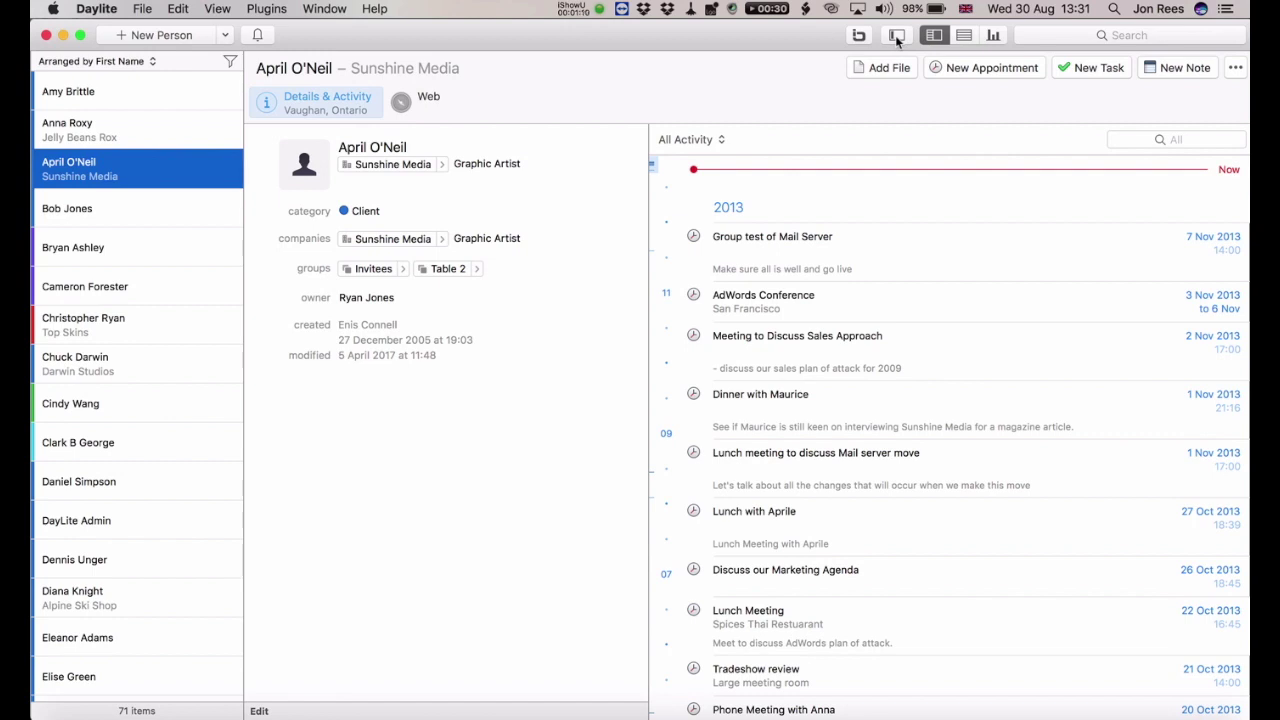
pyautogui.click(896, 36)
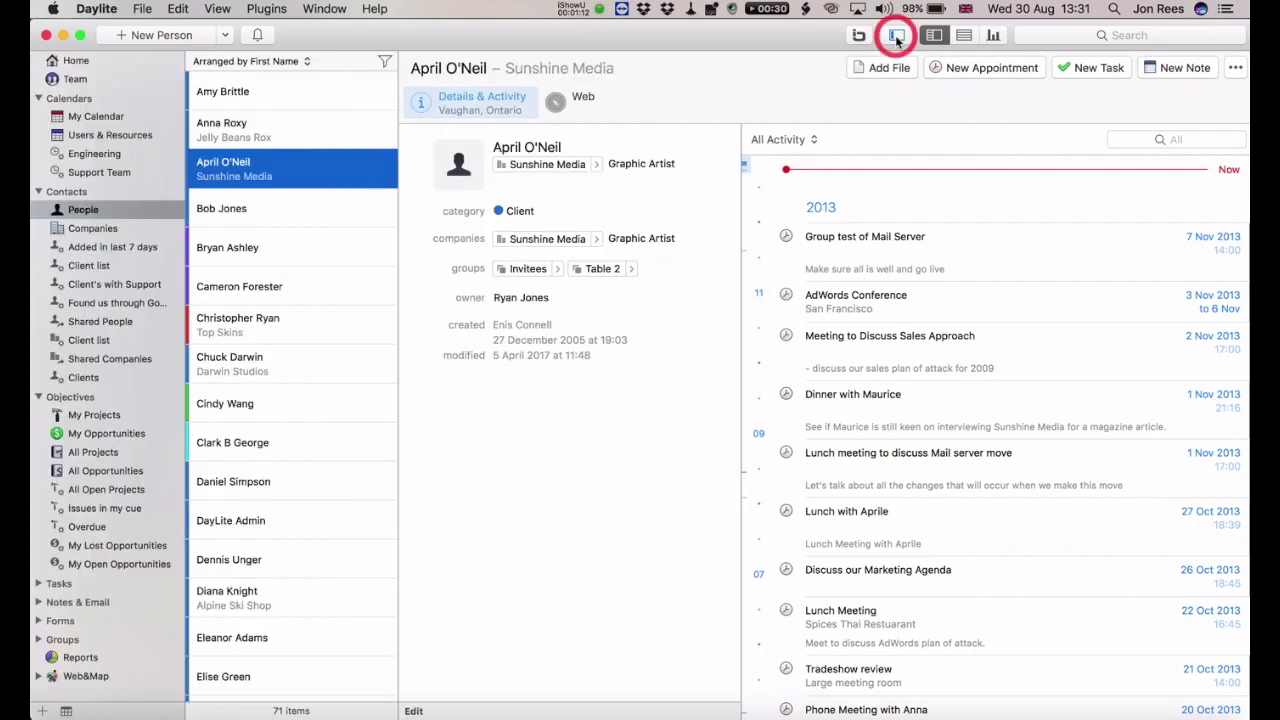
# Switch the people to the list view and add a Category column.
pyautogui.click(970, 39)
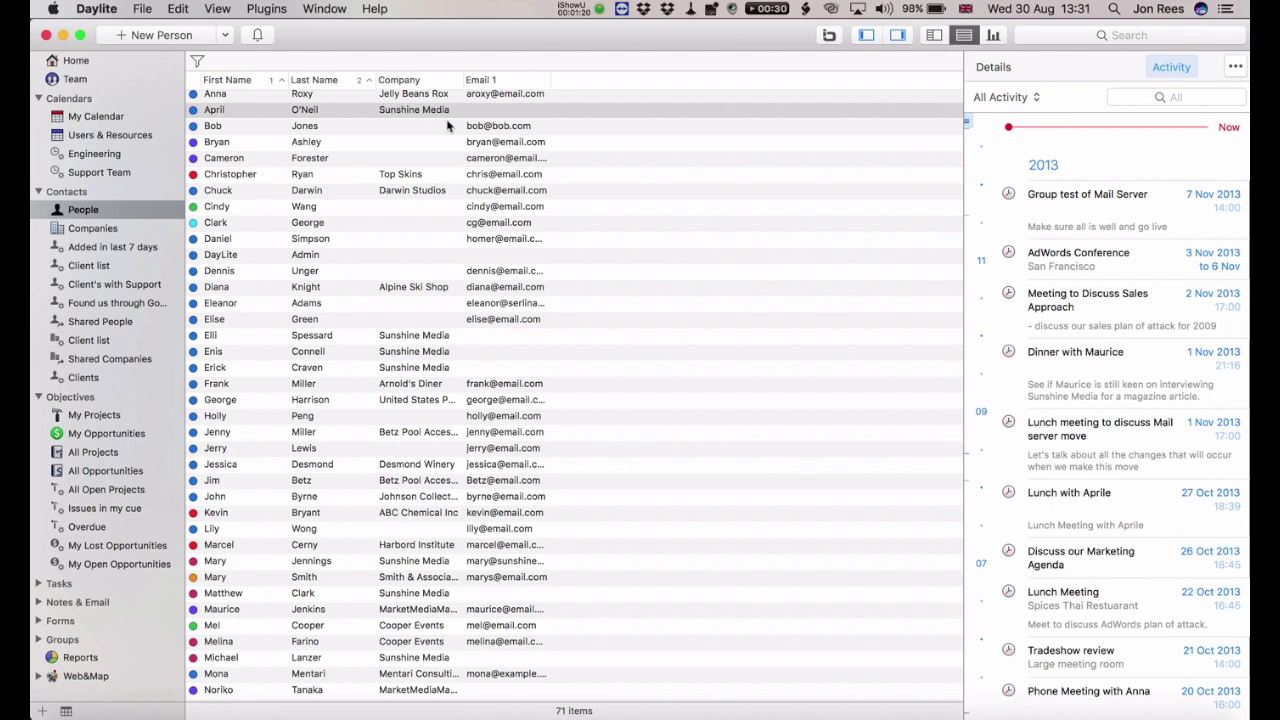
pyautogui.scroll(-1, 322, 160)
pyautogui.rightClick(583, 87)
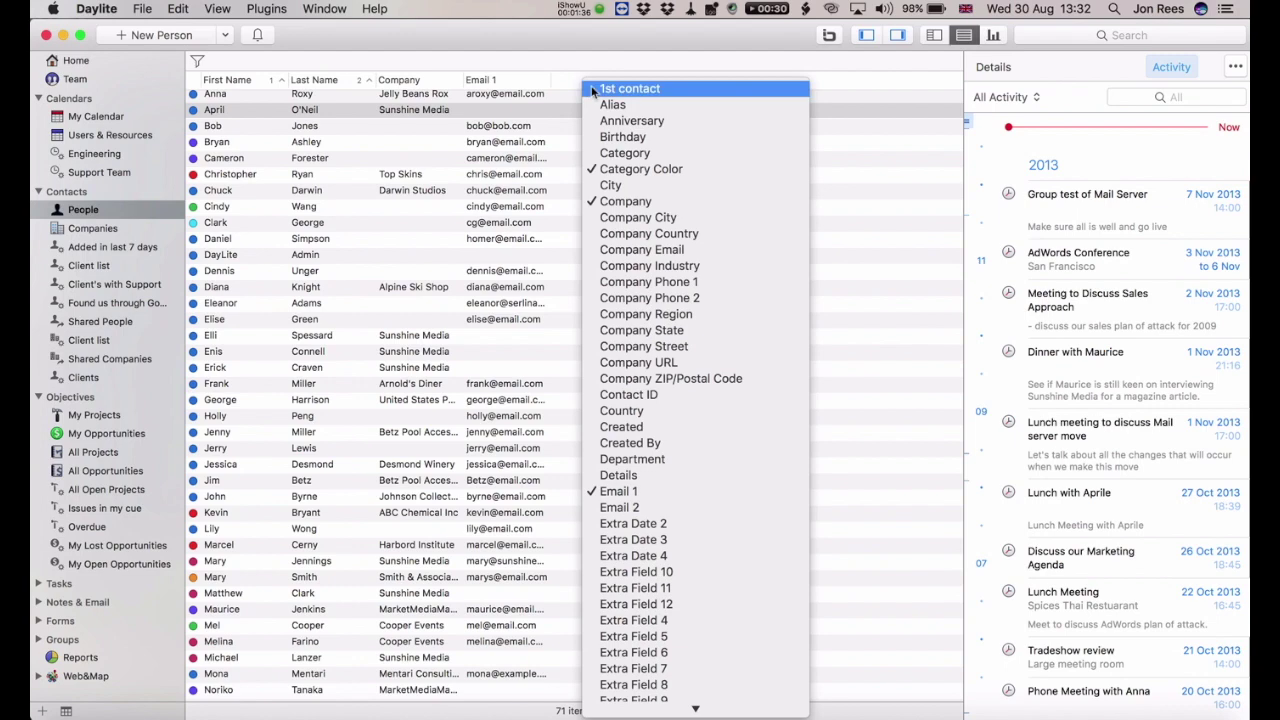
pyautogui.click(619, 154)
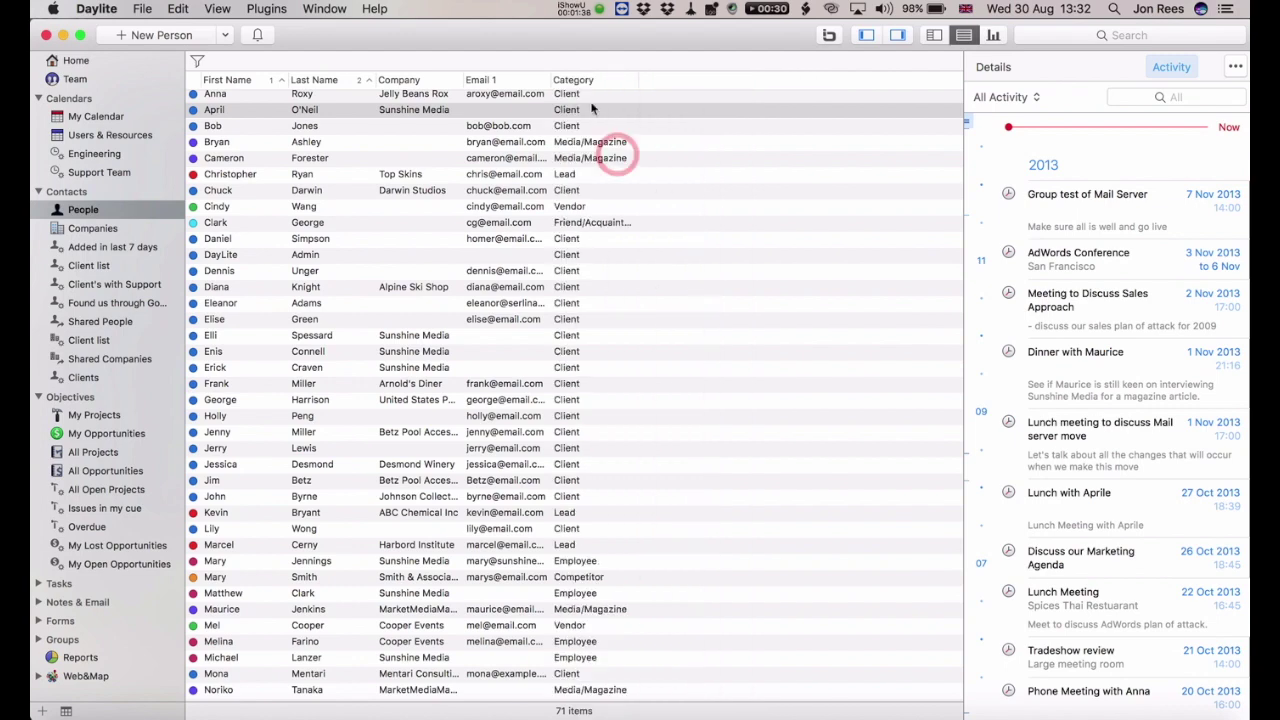
# Remove the Company column from the people list.
pyautogui.rightClick(660, 80)
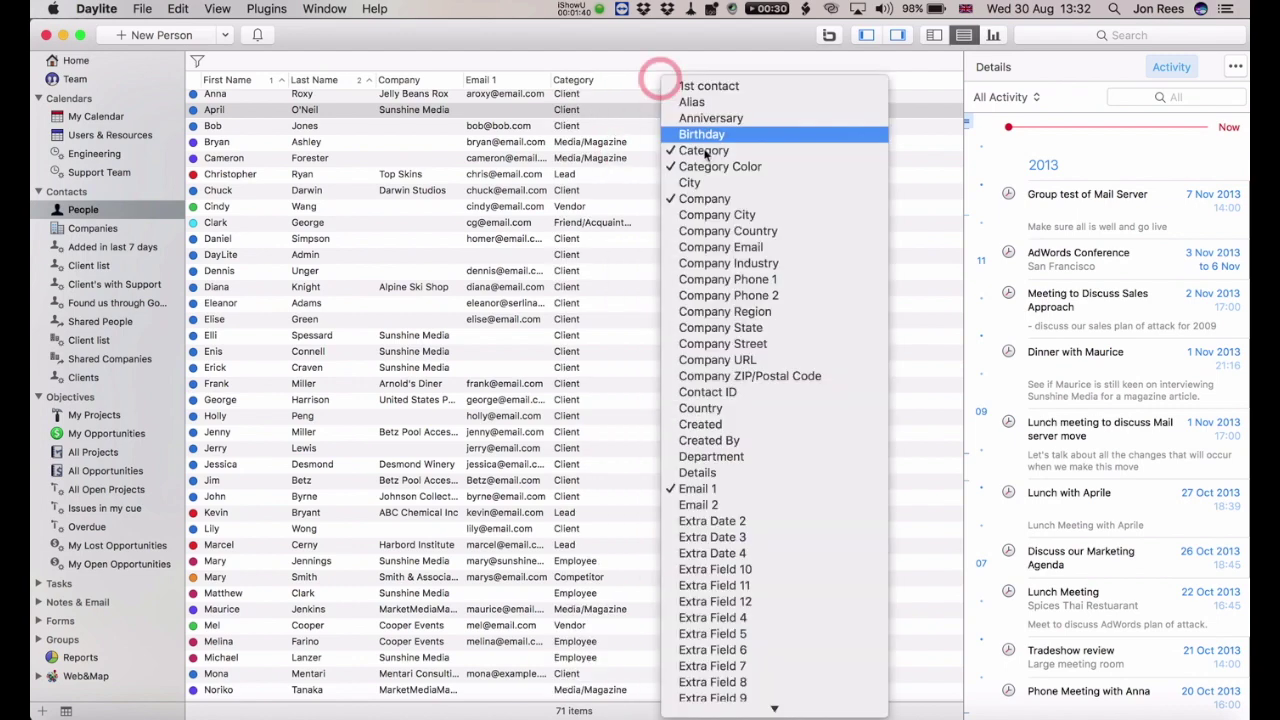
pyautogui.click(703, 199)
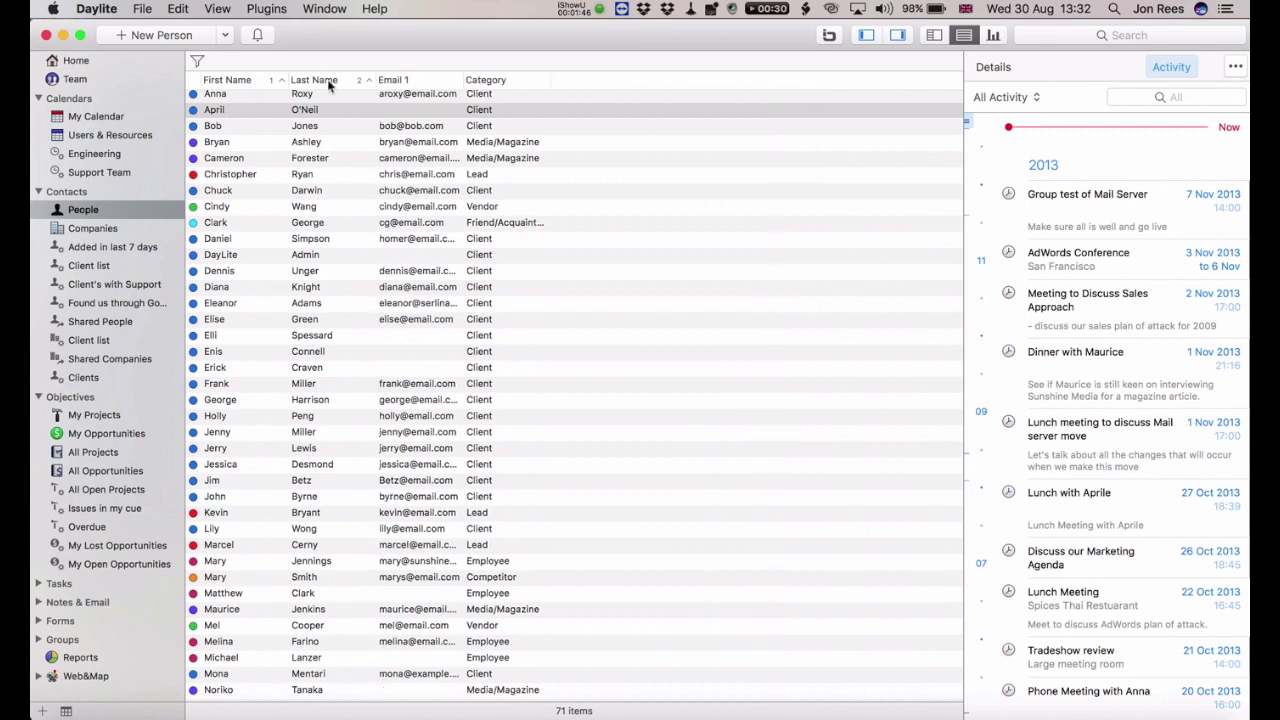
pyautogui.click(358, 84)
# Hide the contact detail pane beside the people list and restore it.
pyautogui.click(897, 40)
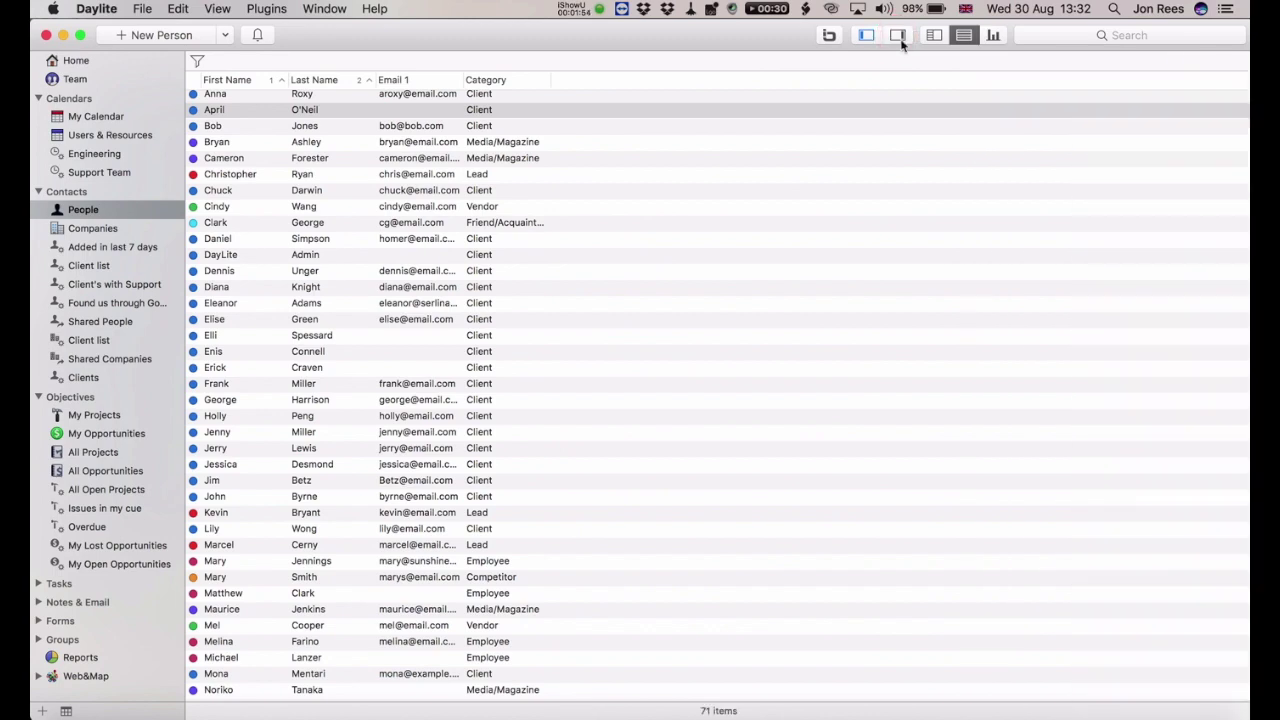
pyautogui.click(898, 38)
pyautogui.click(900, 42)
pyautogui.click(899, 38)
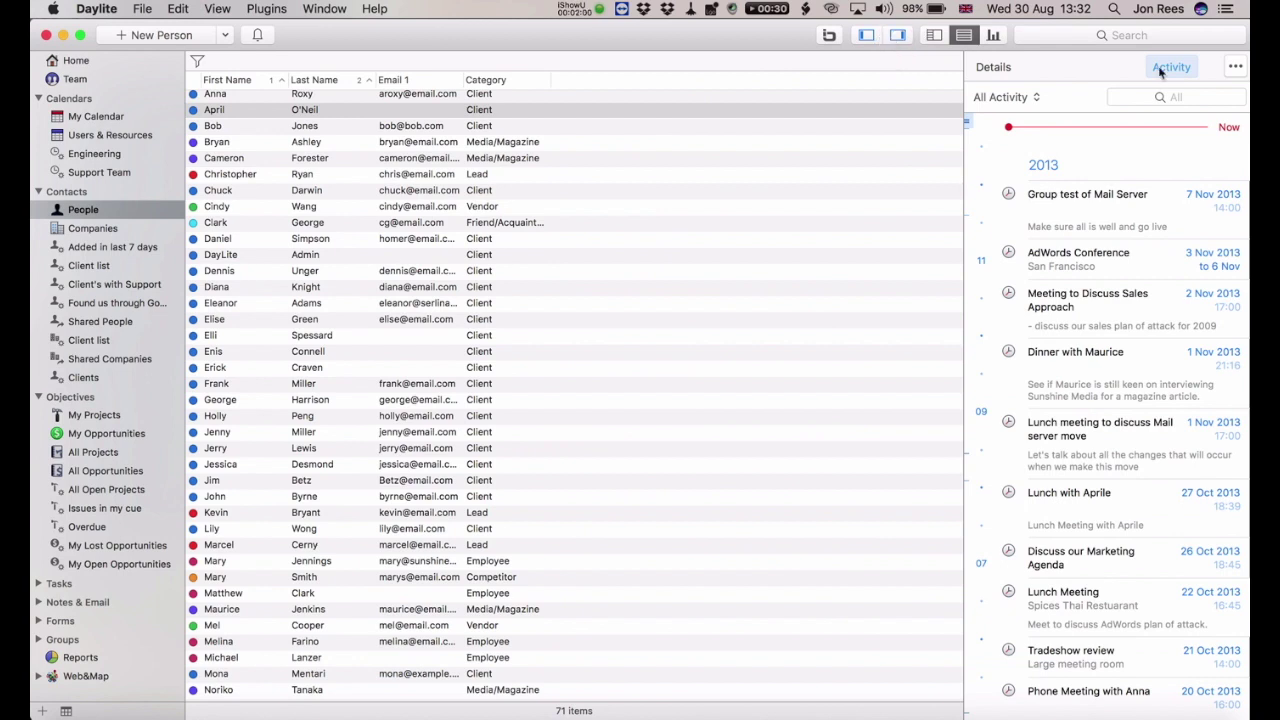
# View the selected contact's details, return to its activity, and check which linked items and actions can be created for it.
pyautogui.click(1012, 67)
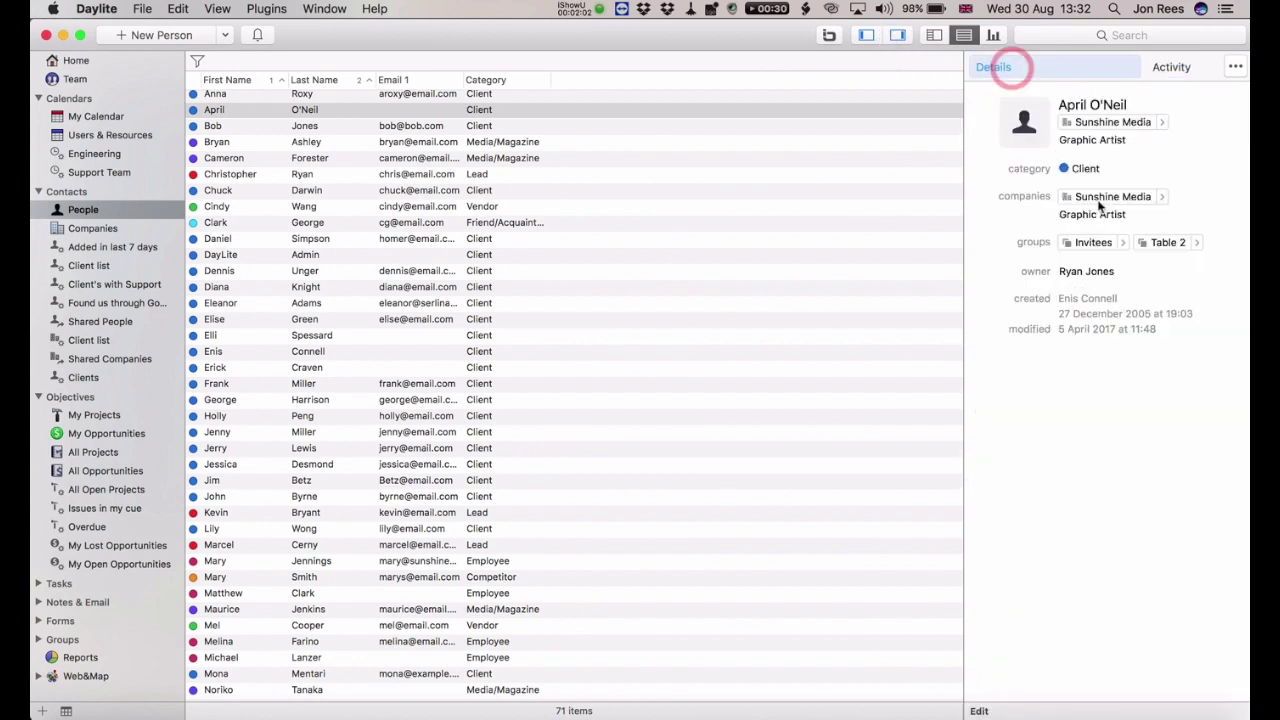
pyautogui.click(1170, 68)
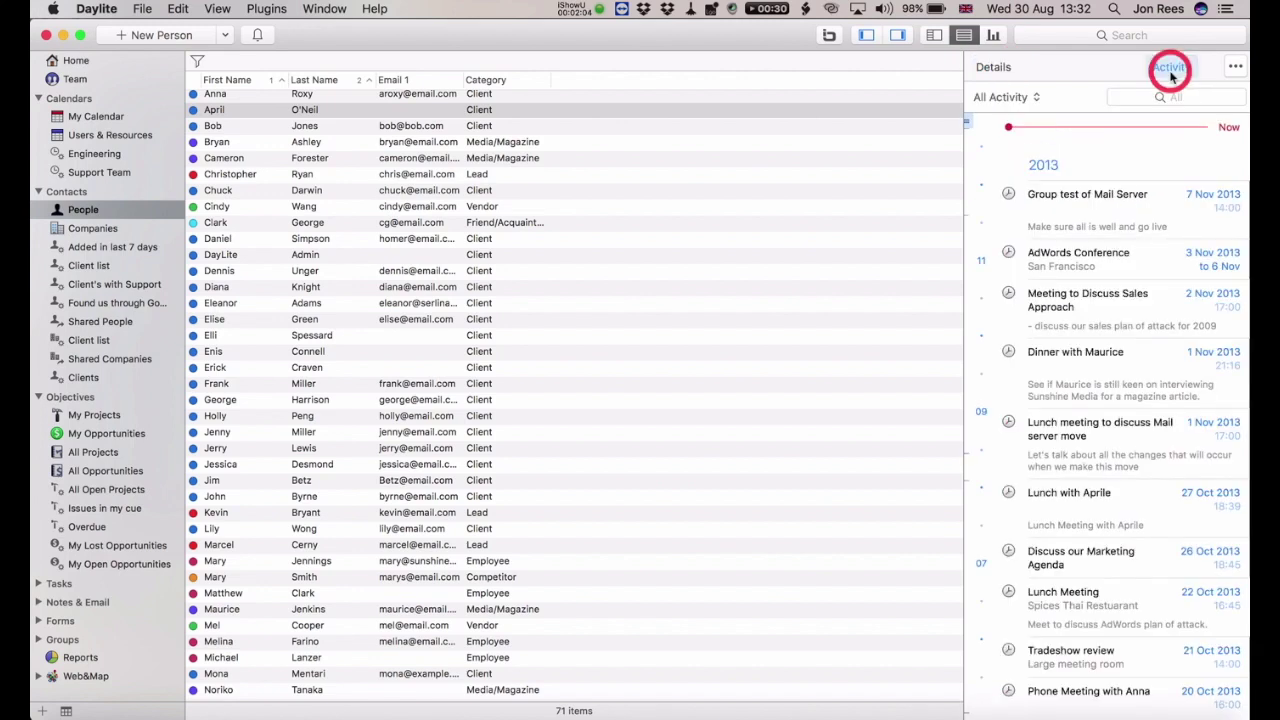
pyautogui.click(1236, 67)
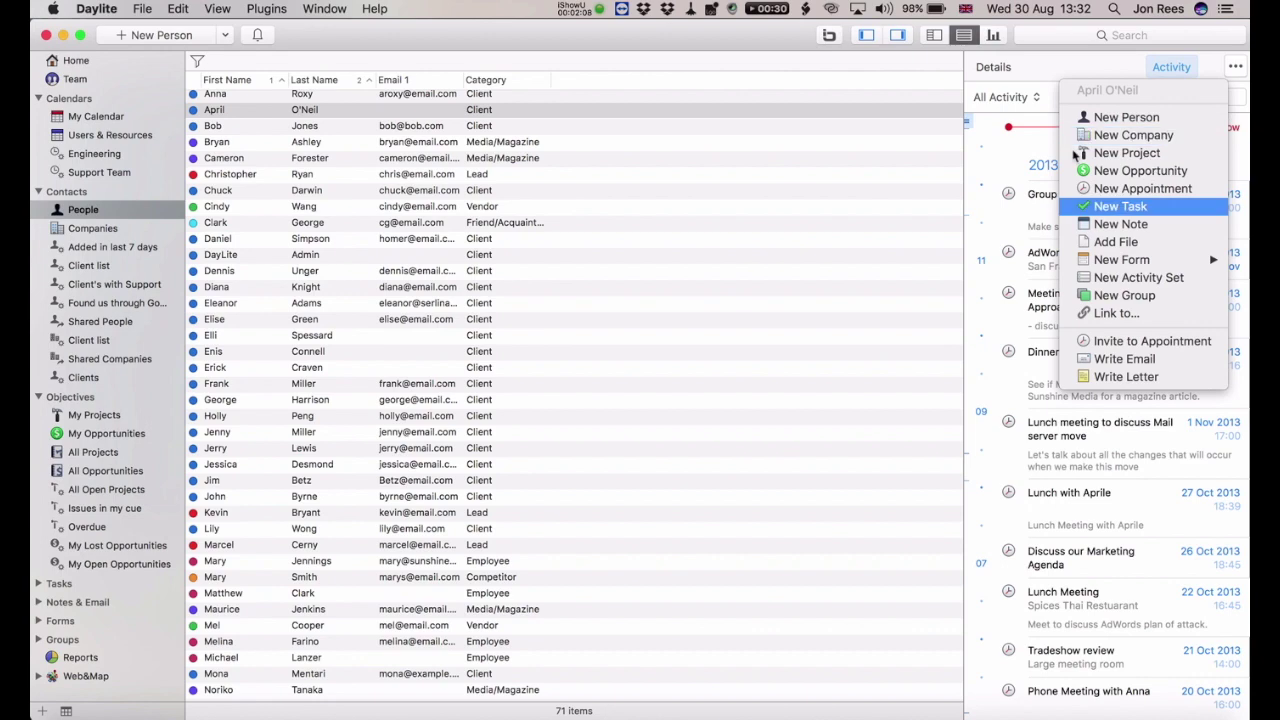
pyautogui.click(732, 38)
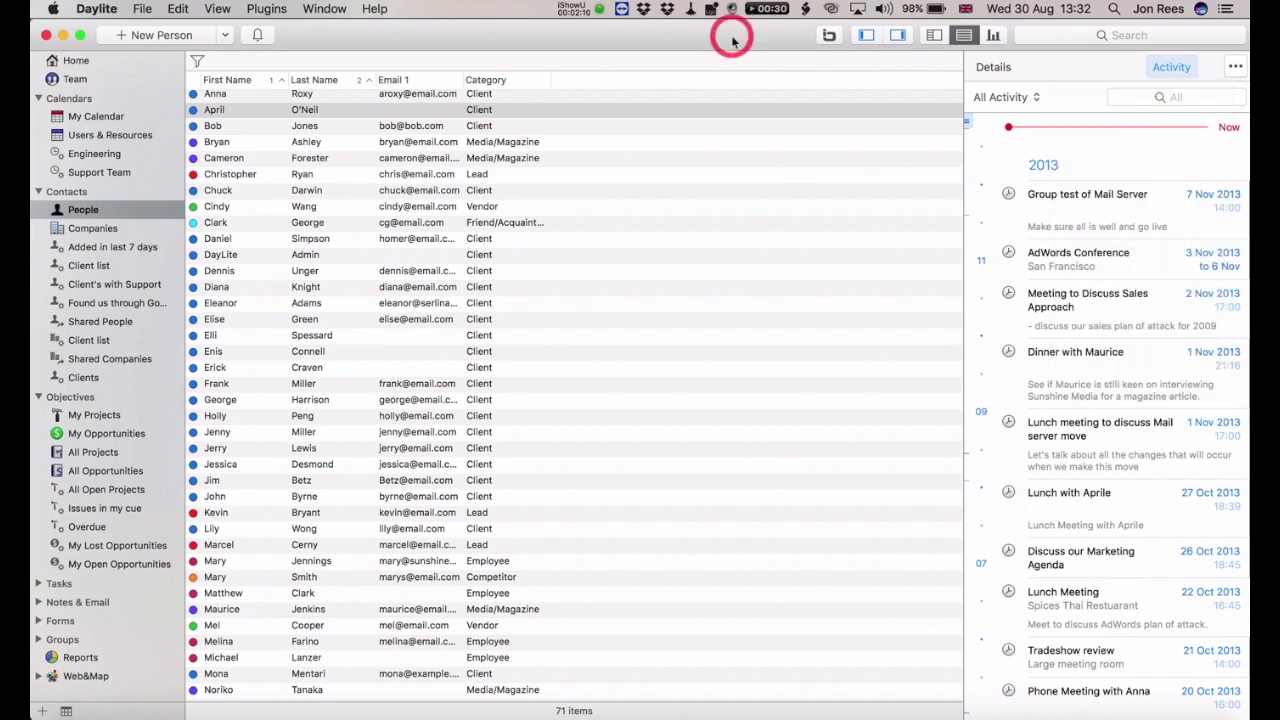
# Collapse the source sidebar beside the people list and bring it back.
pyautogui.click(867, 36)
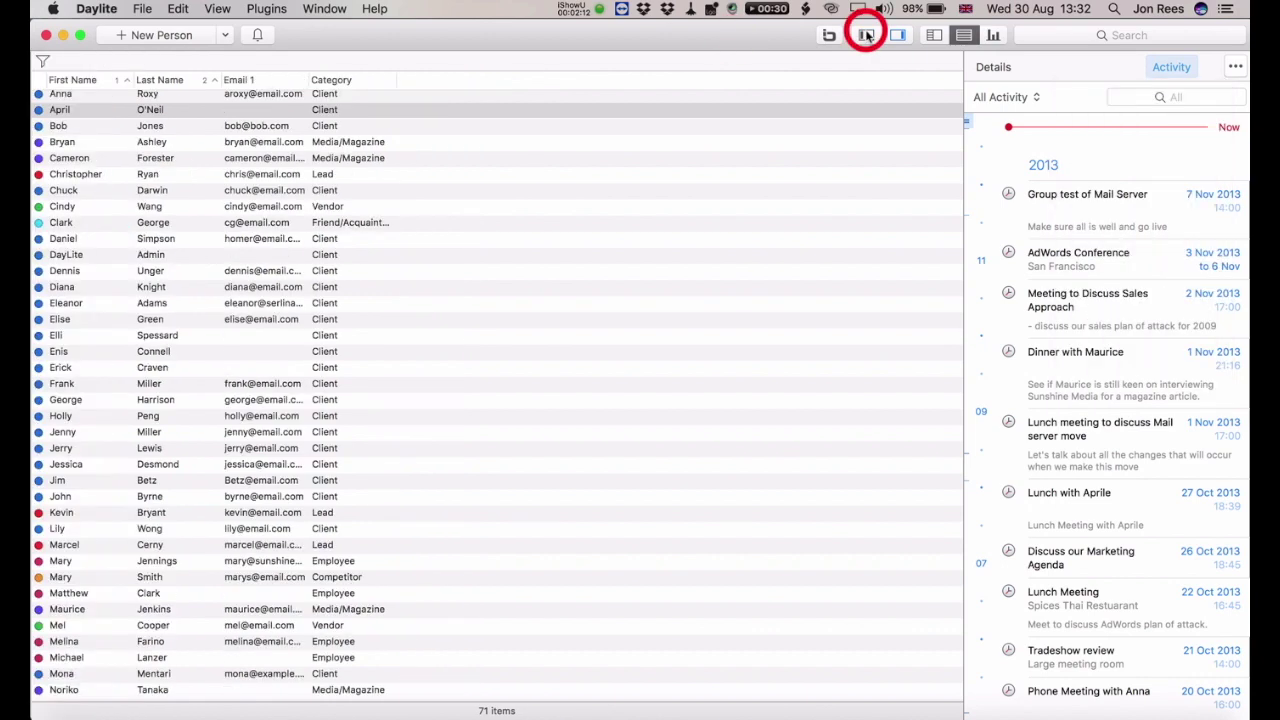
pyautogui.click(867, 36)
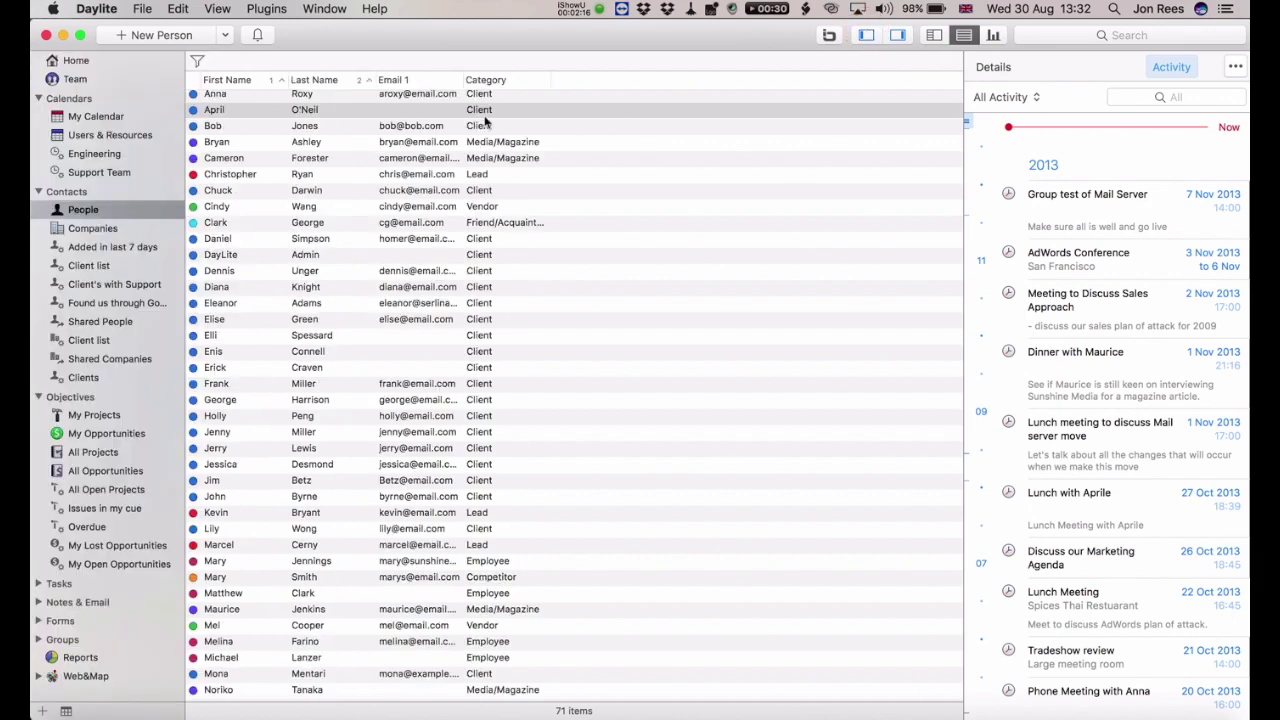
# Select seven consecutive people starting at the second visible row and check the export options for them.
pyautogui.click(454, 112)
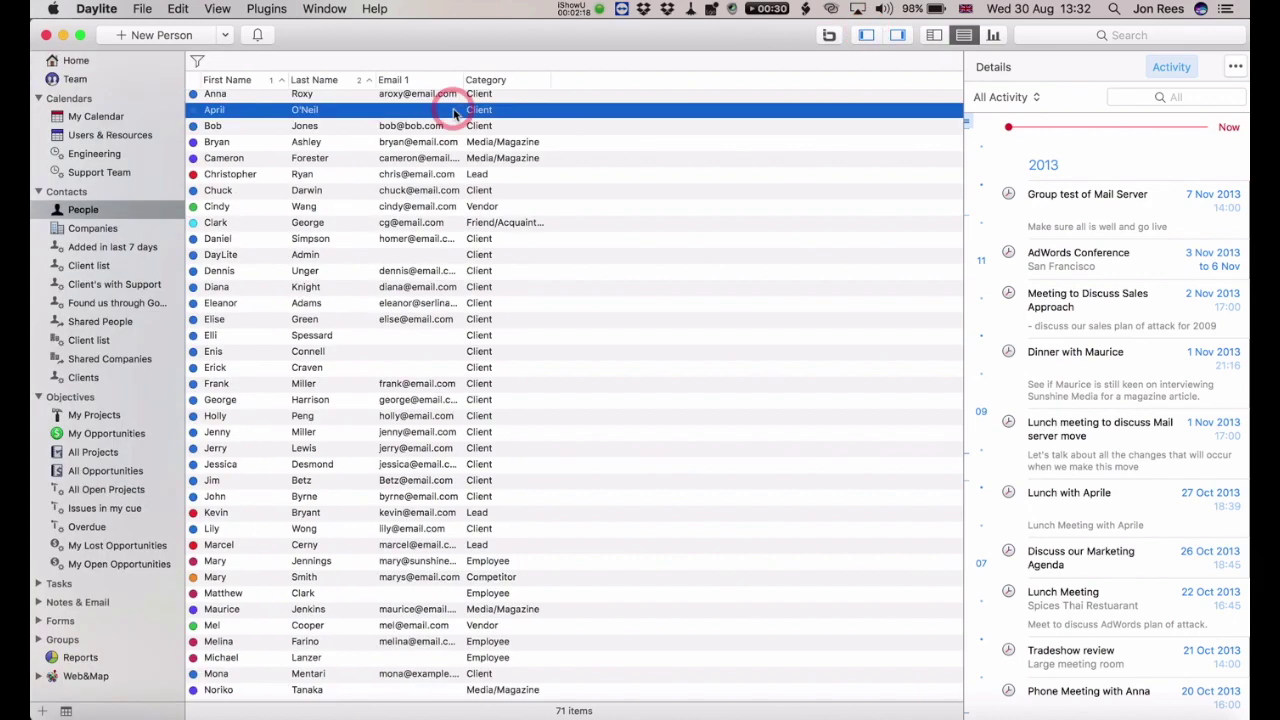
pyautogui.hotkey('shift', 'Down')
pyautogui.hotkey('shift', 'Down')
pyautogui.hotkey('shift', 'Down')
pyautogui.hotkey('shift', 'Down')
pyautogui.hotkey('shift', 'Down')
pyautogui.hotkey('shift', 'Down')
pyautogui.click(142, 8)
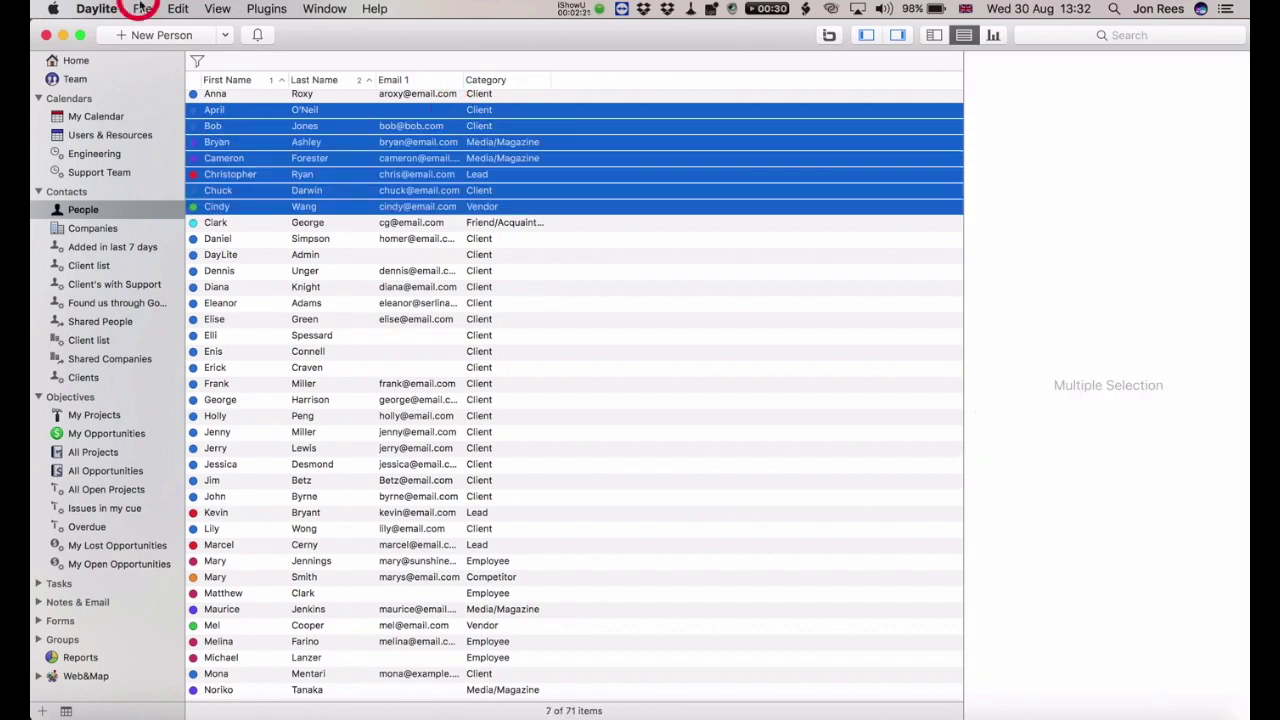
pyautogui.moveTo(200, 176)
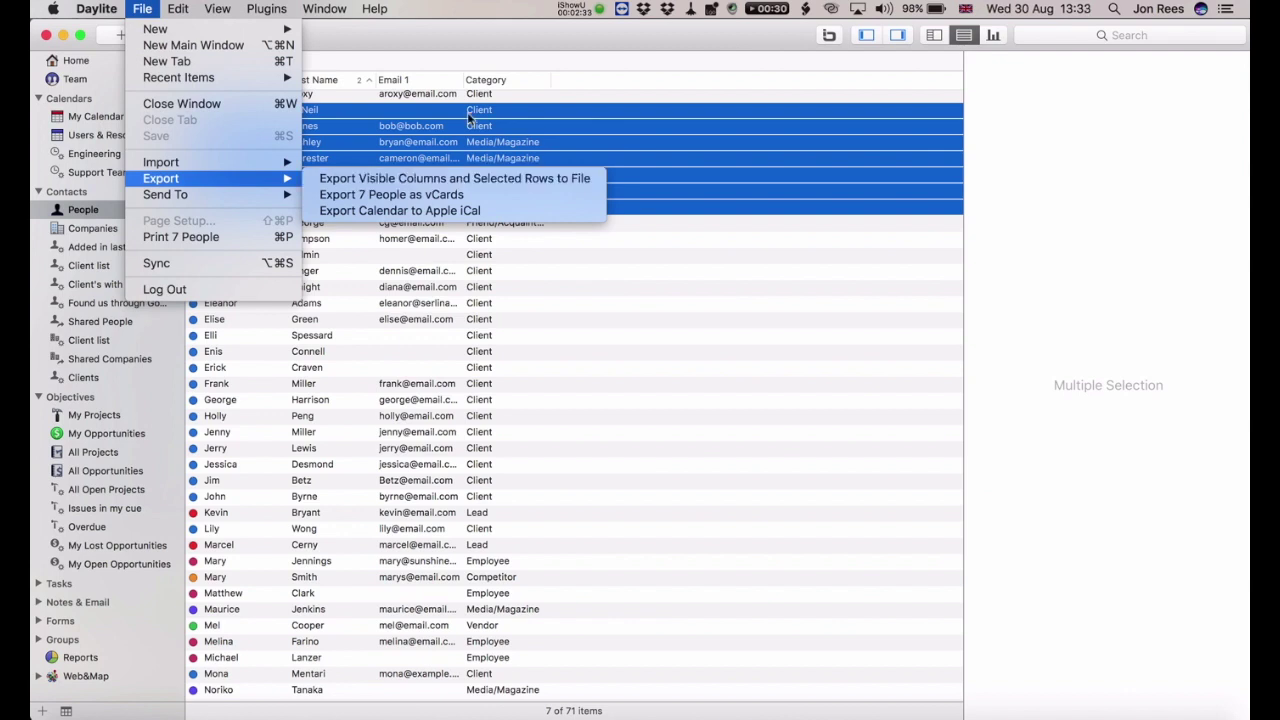
pyautogui.click(414, 35)
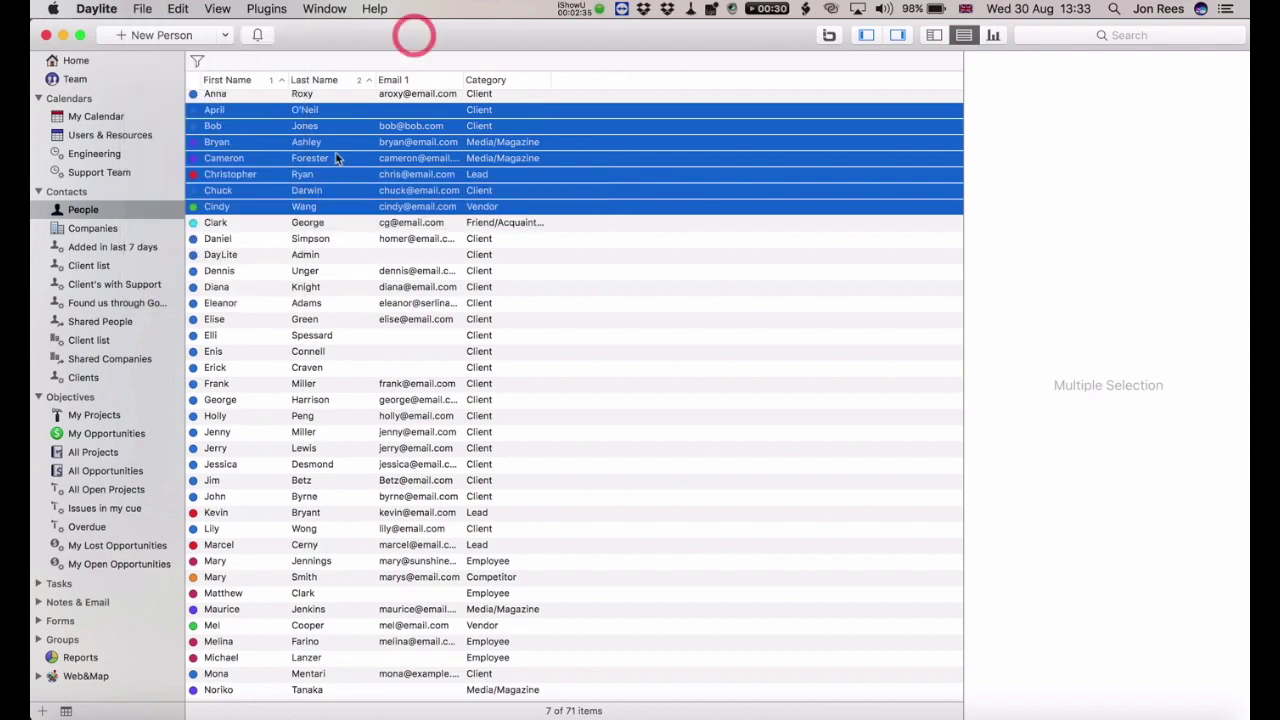
# Switch the people to the chart view, try a Category: Client filter and clear the filtering.
pyautogui.click(996, 38)
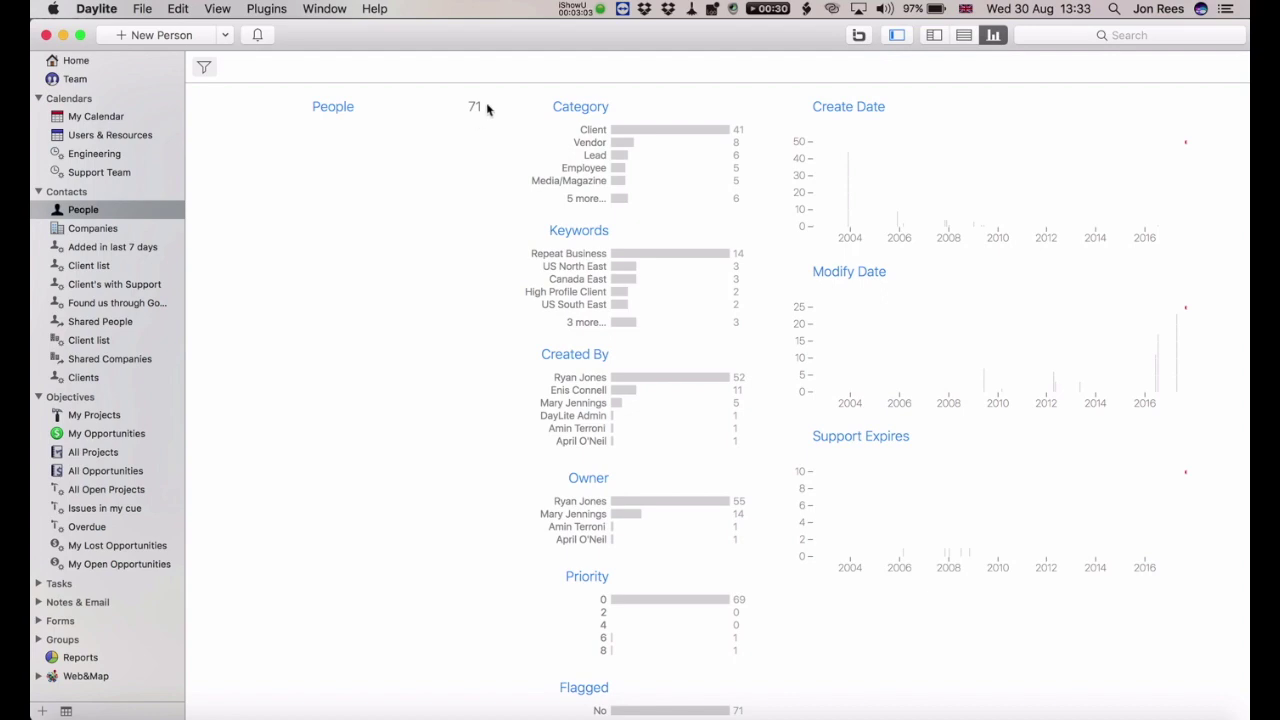
pyautogui.click(616, 133)
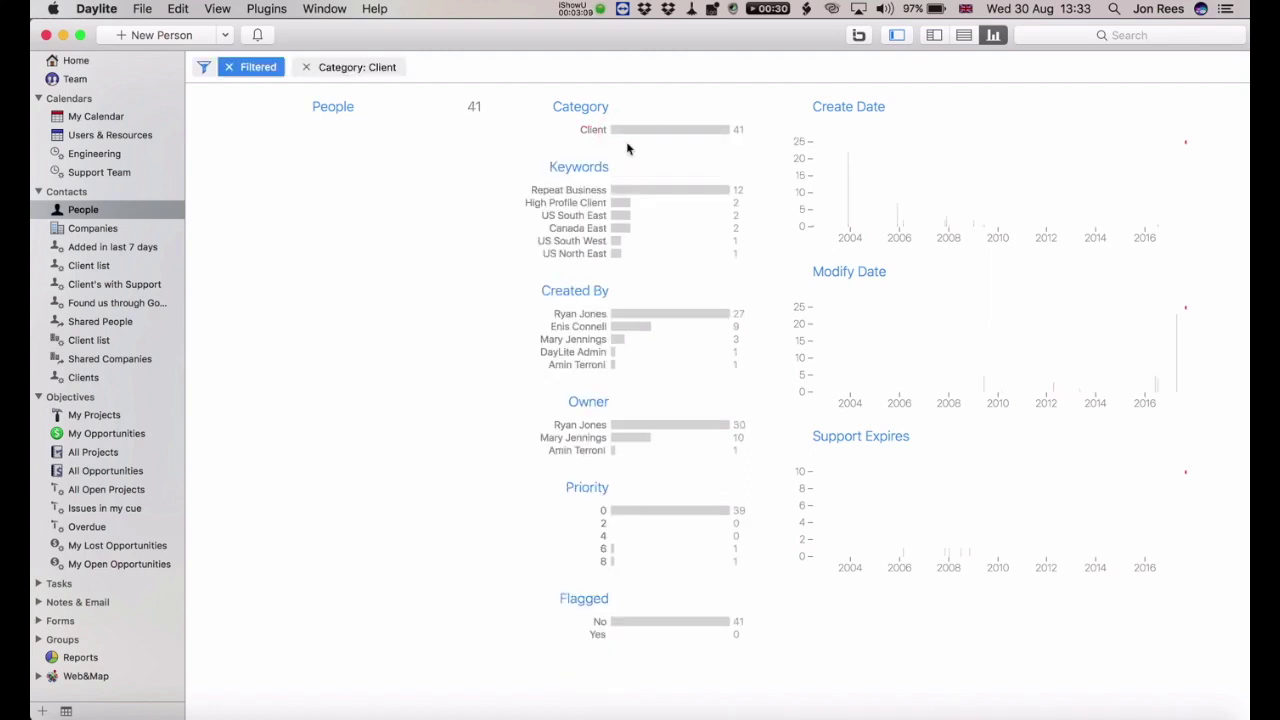
pyautogui.click(620, 201)
pyautogui.click(625, 130)
pyautogui.click(312, 68)
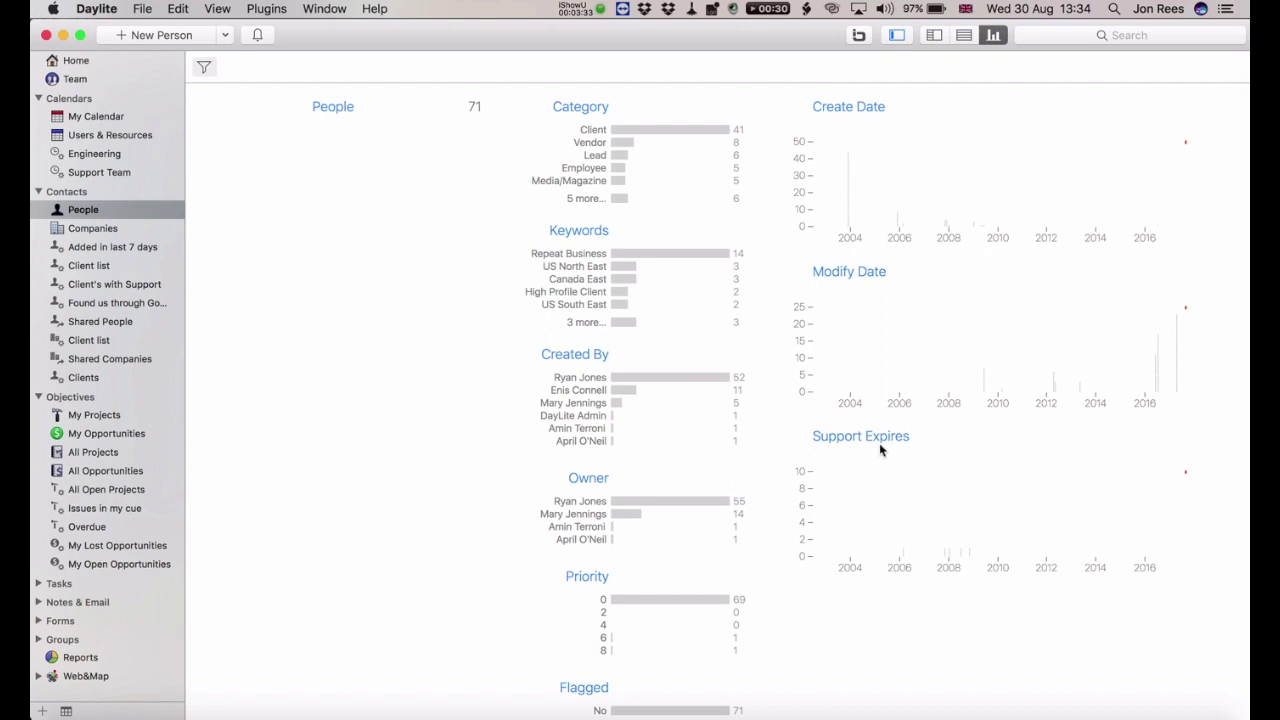
# Examine the Support Expires timeline chart for the people.
pyautogui.click(900, 555)
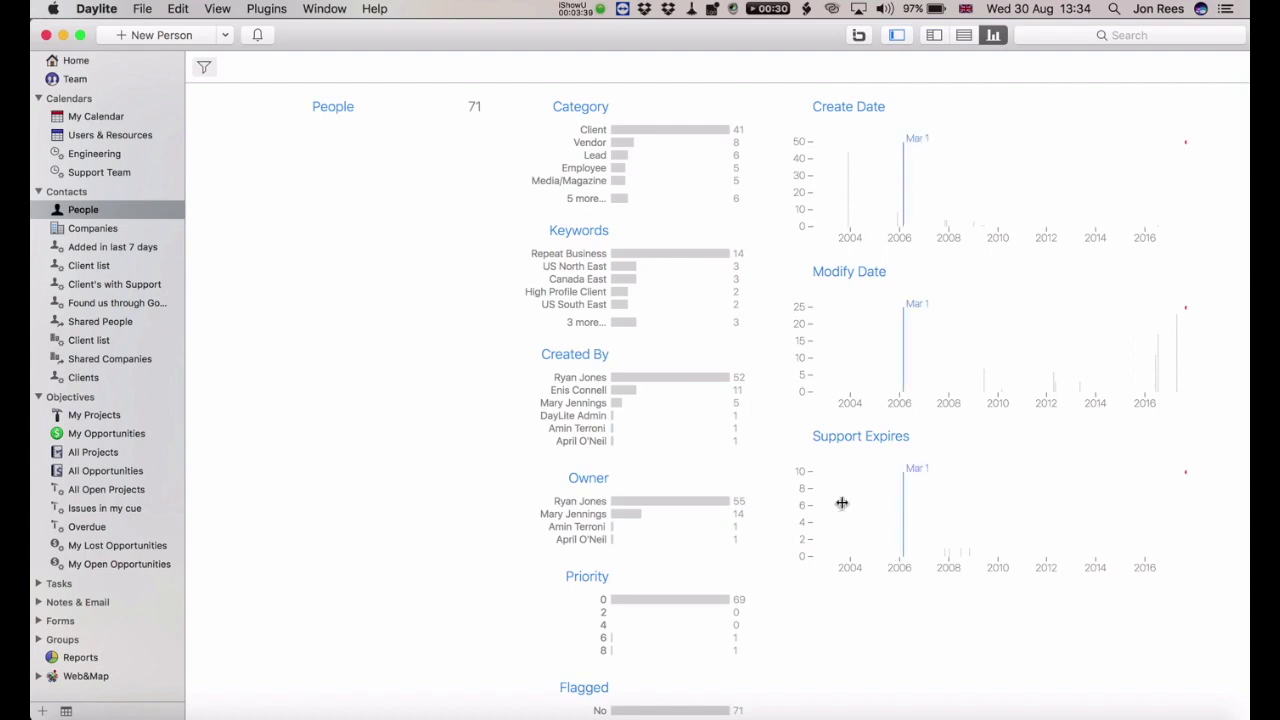
pyautogui.click(842, 503)
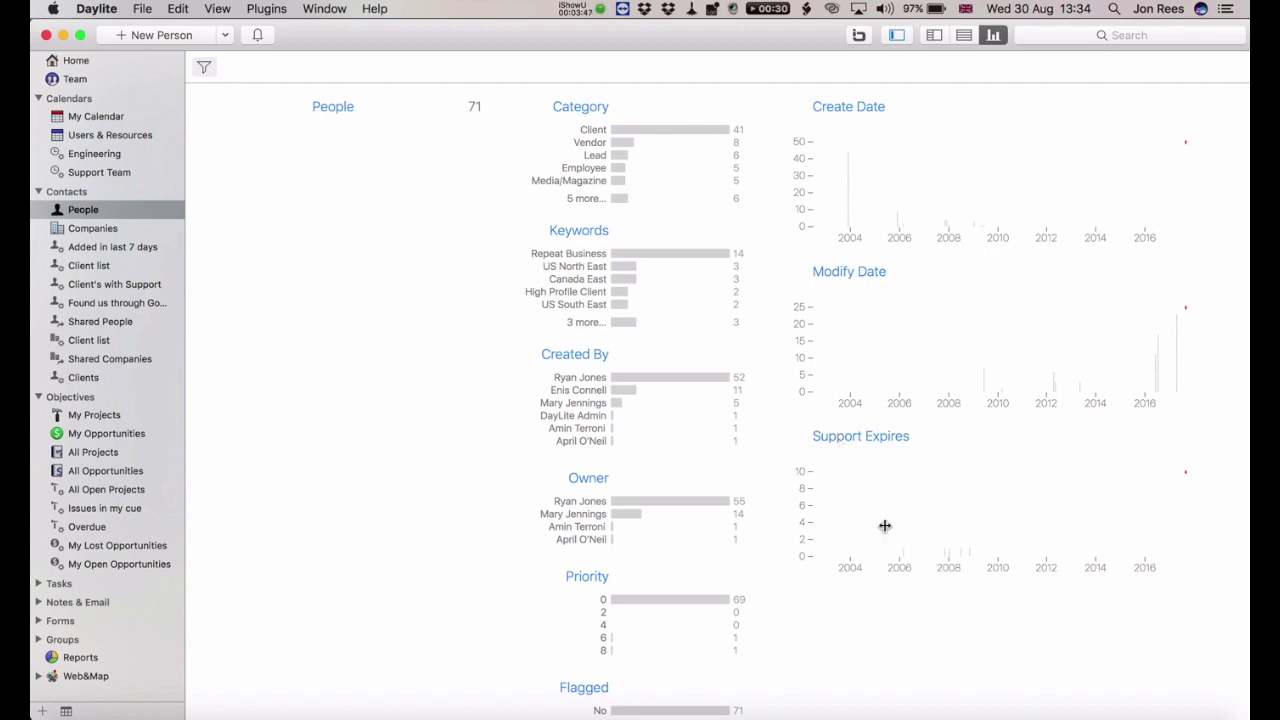
pyautogui.click(842, 500)
pyautogui.scroll(-1, 601, 355)
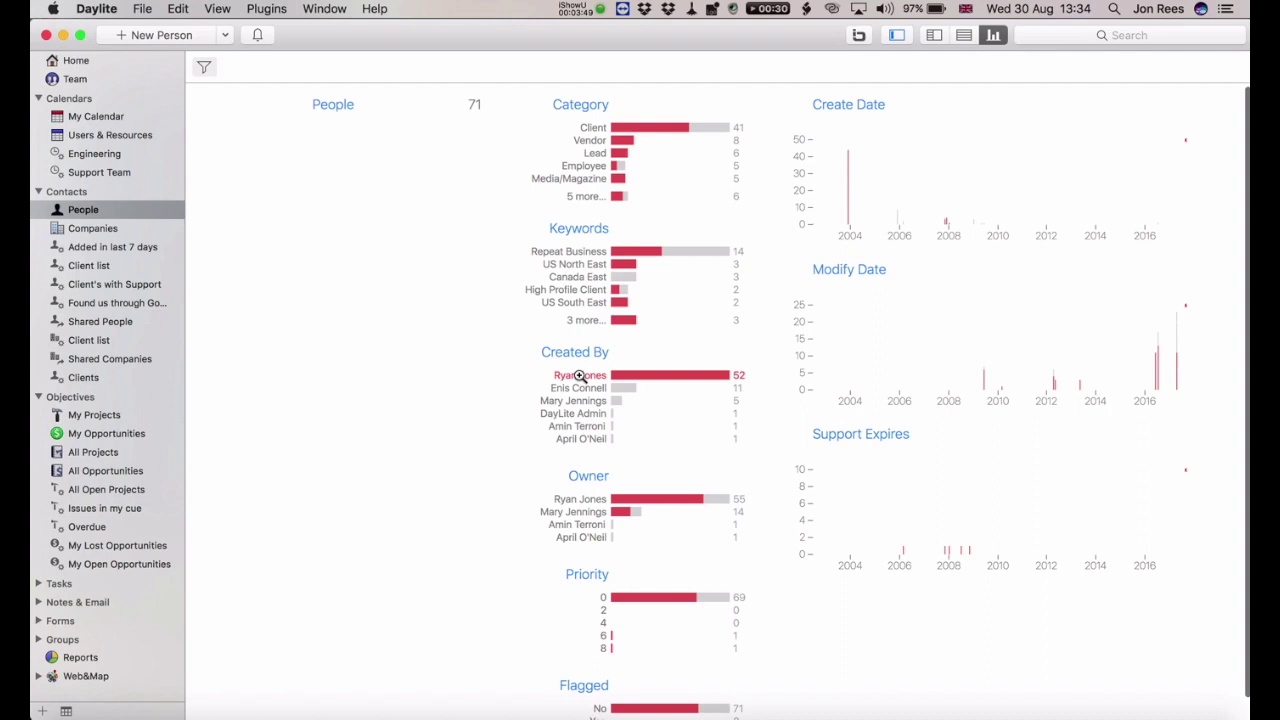
# Filter the people by the first Created By entry and separately by the keyword US North East, clearing each filter.
pyautogui.click(579, 375)
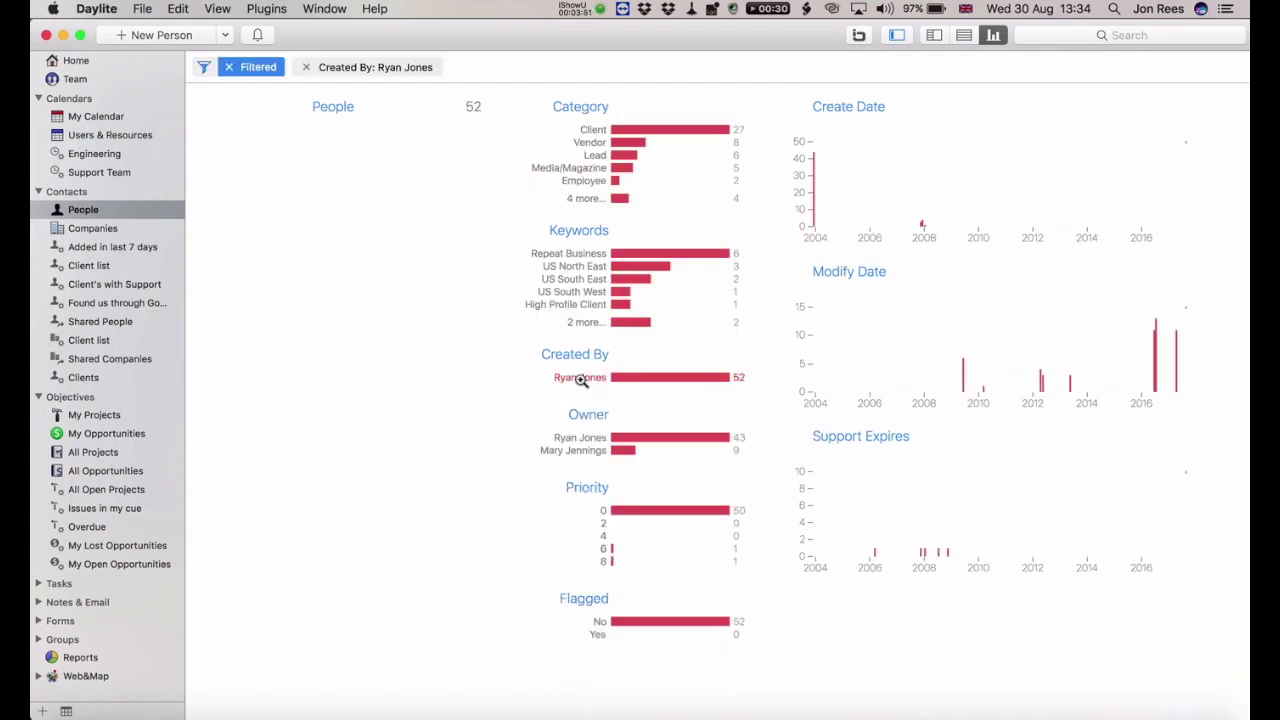
pyautogui.click(306, 67)
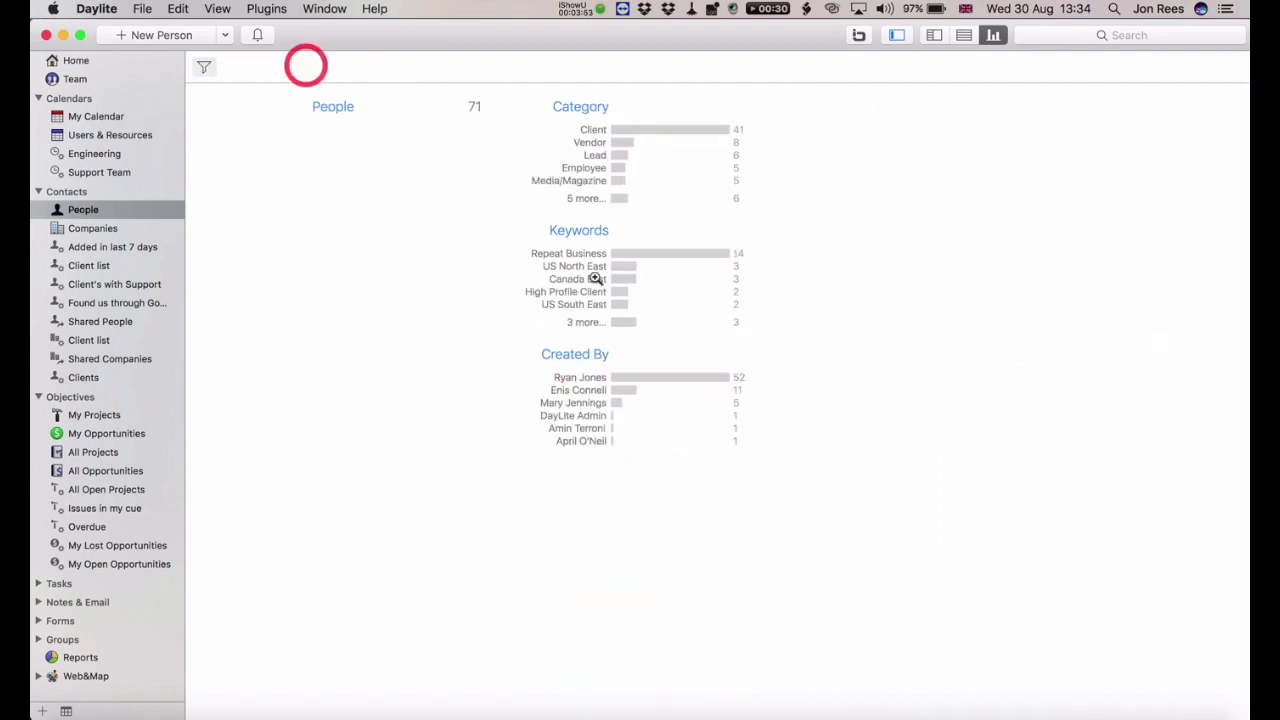
pyautogui.click(560, 268)
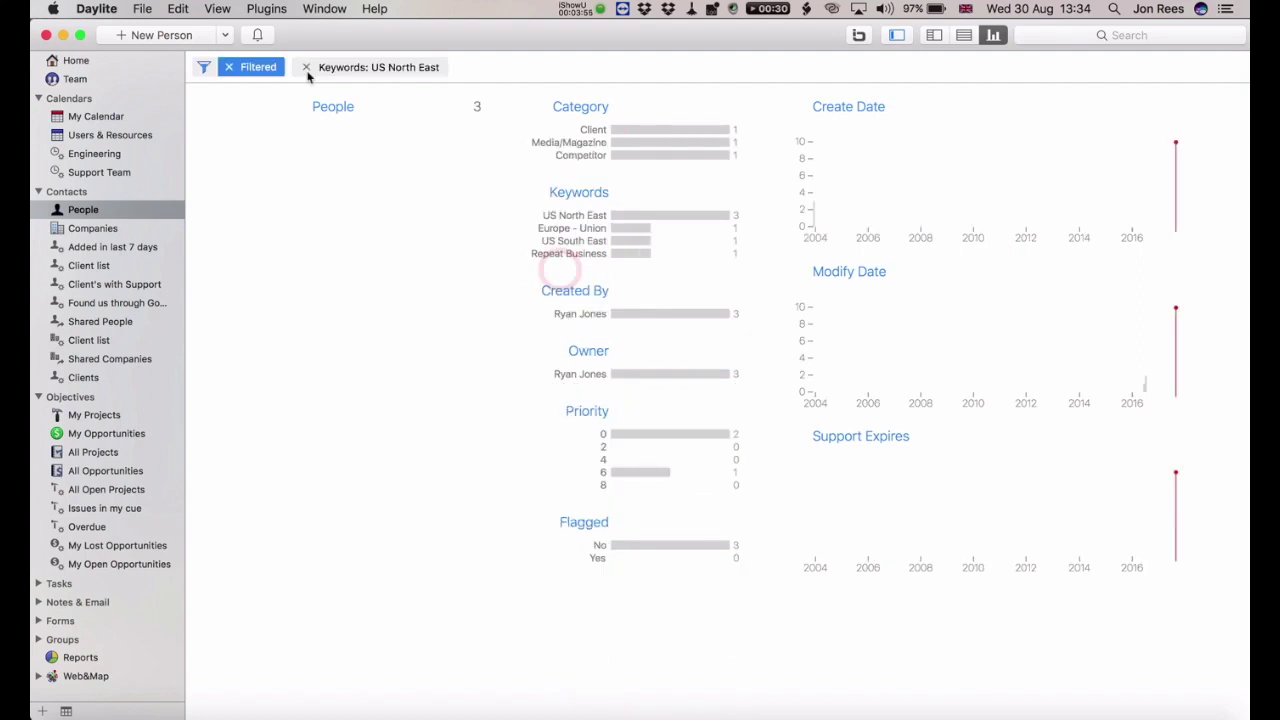
pyautogui.click(306, 67)
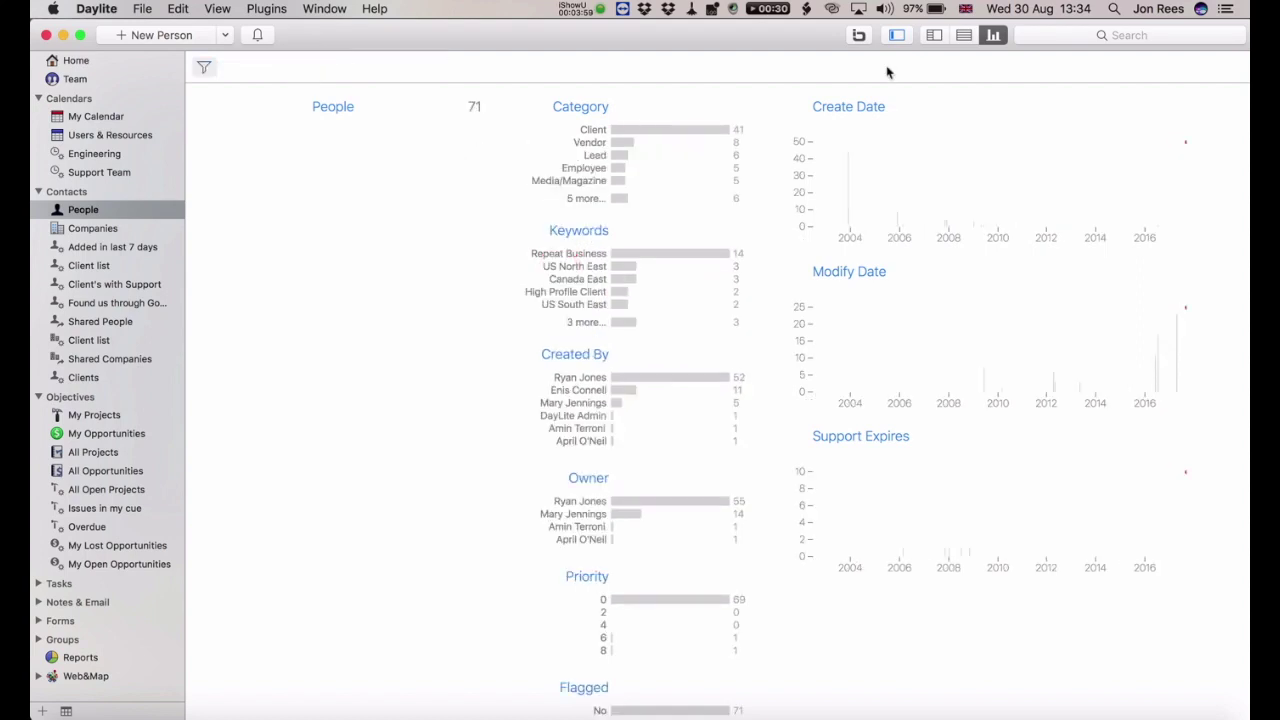
# Hide the source sidebar in the chart view and restore it.
pyautogui.click(897, 35)
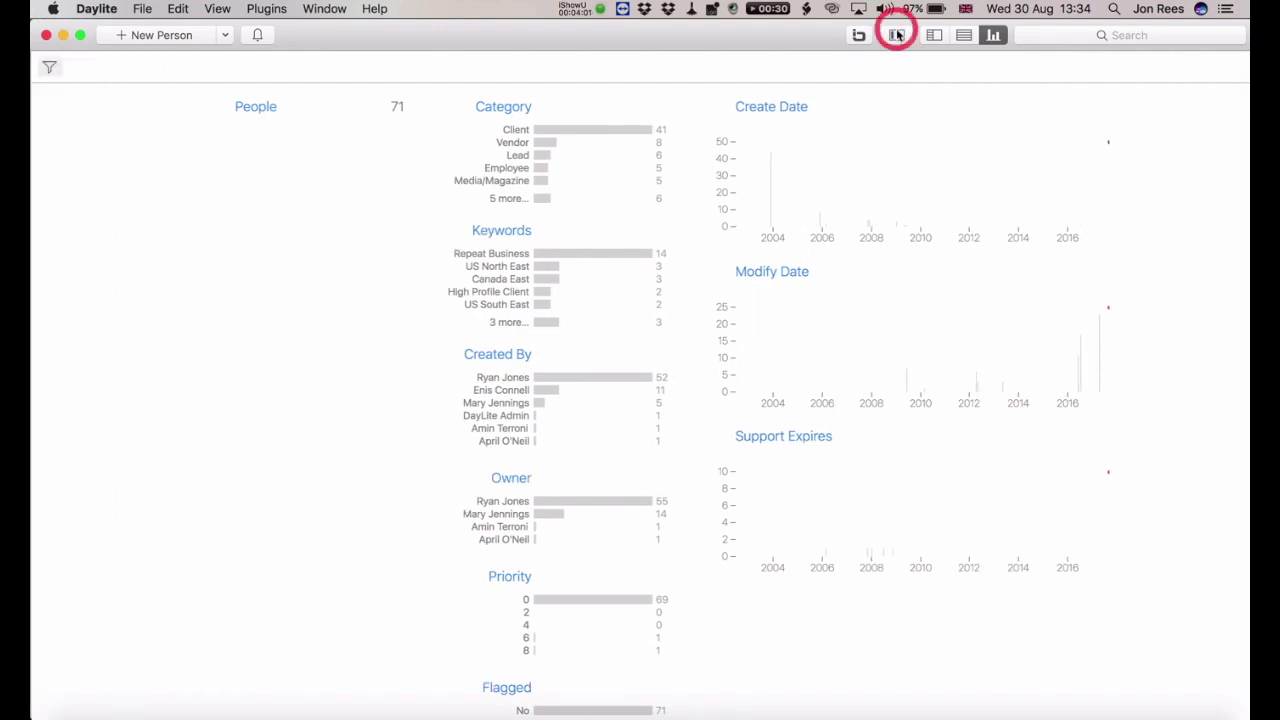
pyautogui.click(897, 35)
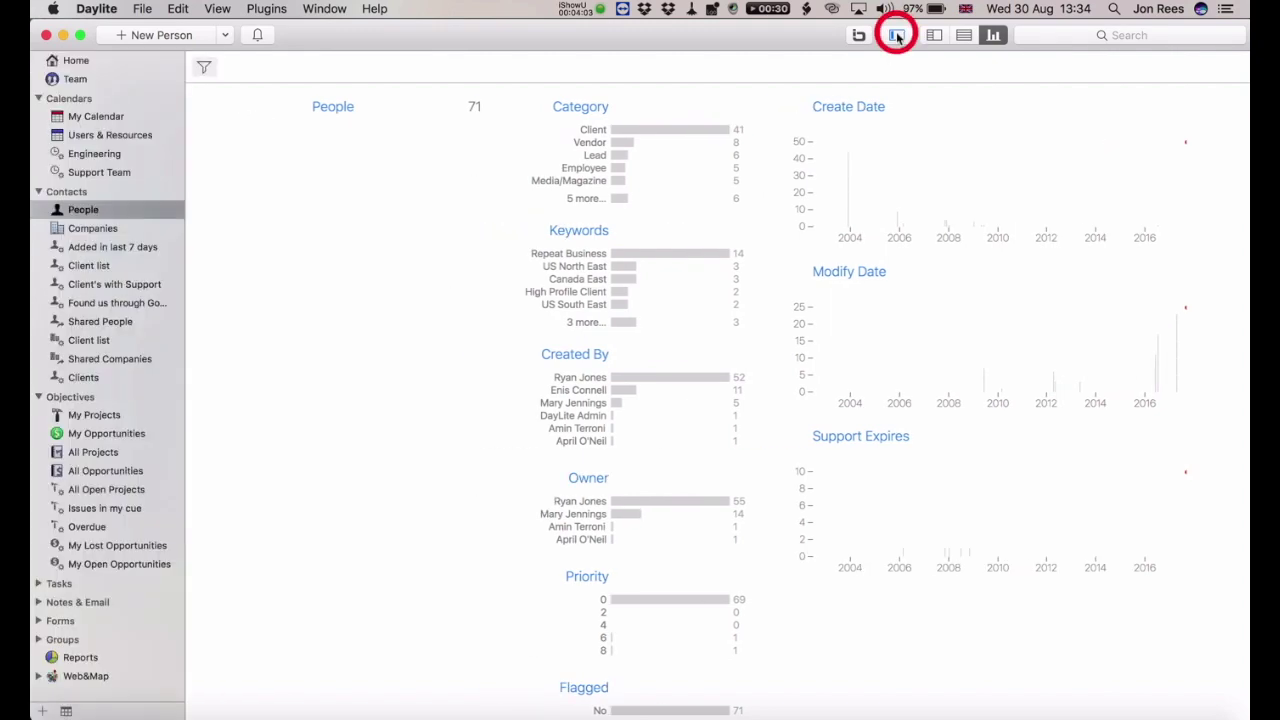